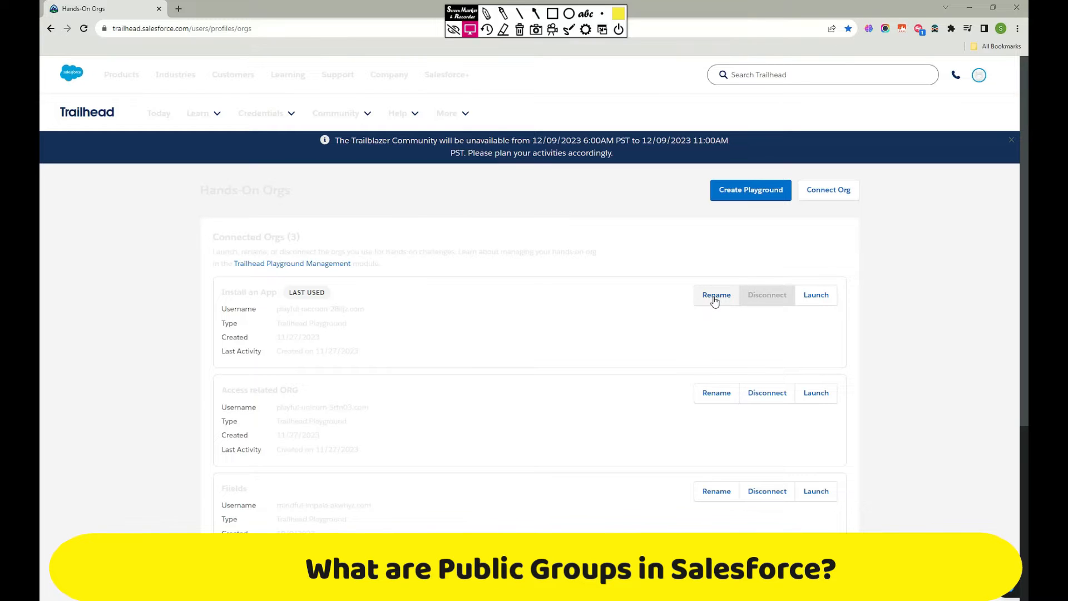
Launch the Install an App playground org from the connected orgs and close the extra blank browser tab.
scroll(629, 318, "down", 3)
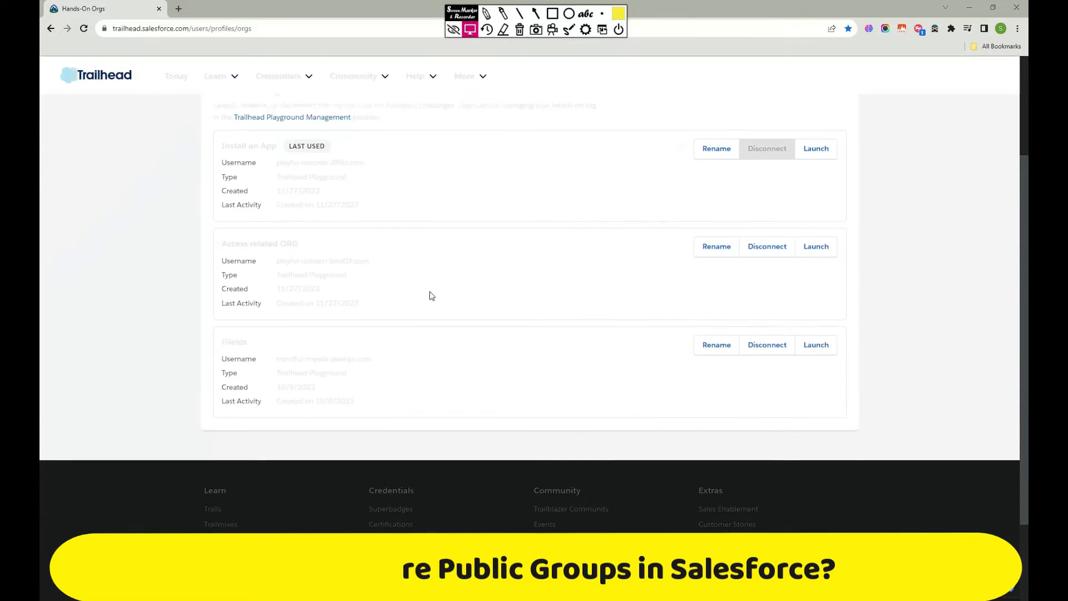
scroll(390, 340, "up", 3)
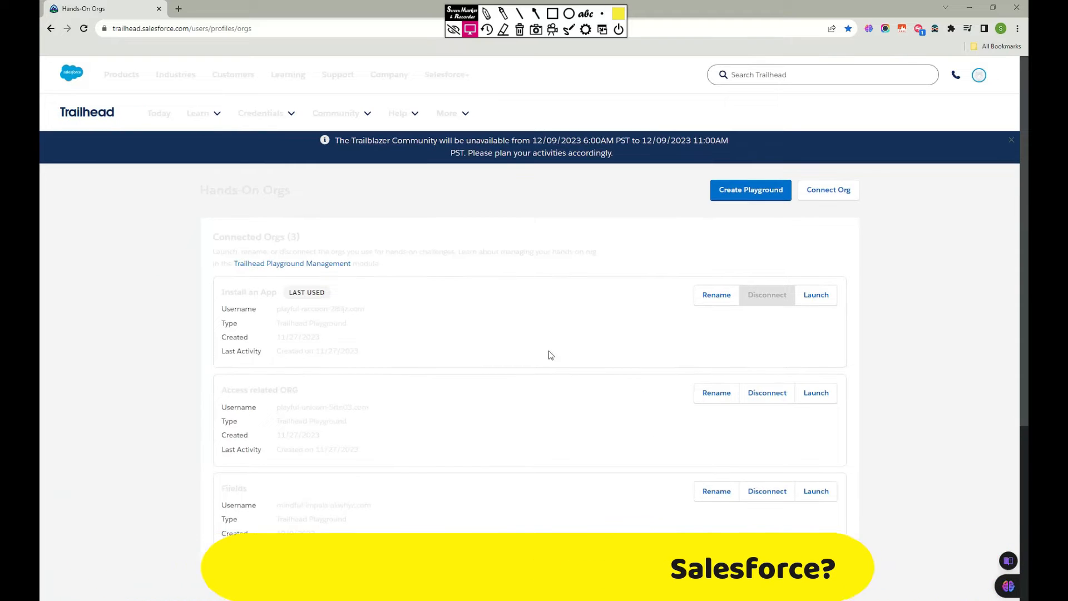
left_click(822, 301)
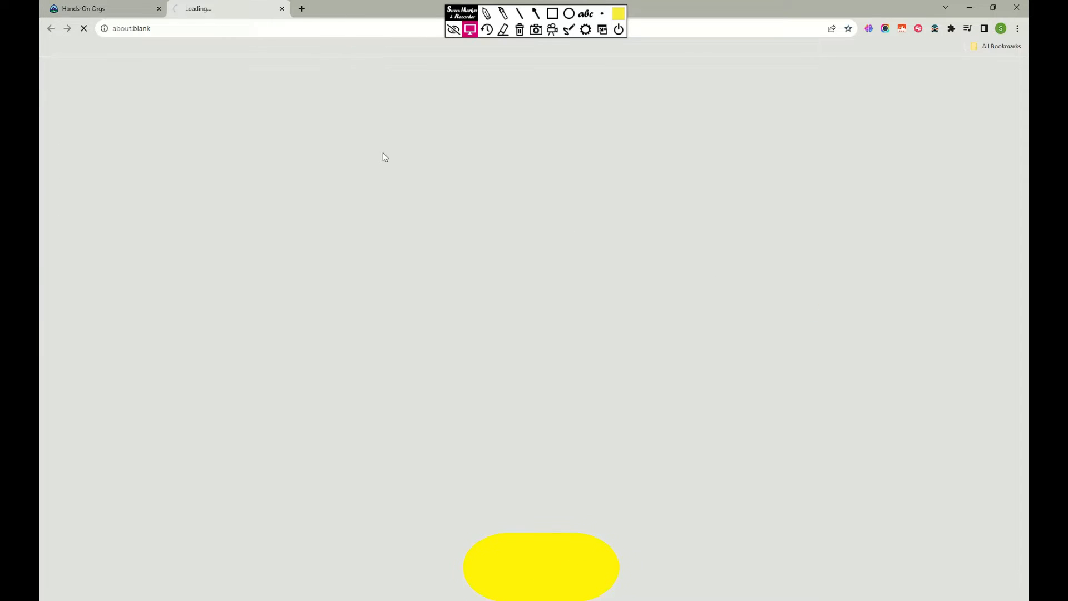
left_click(303, 9)
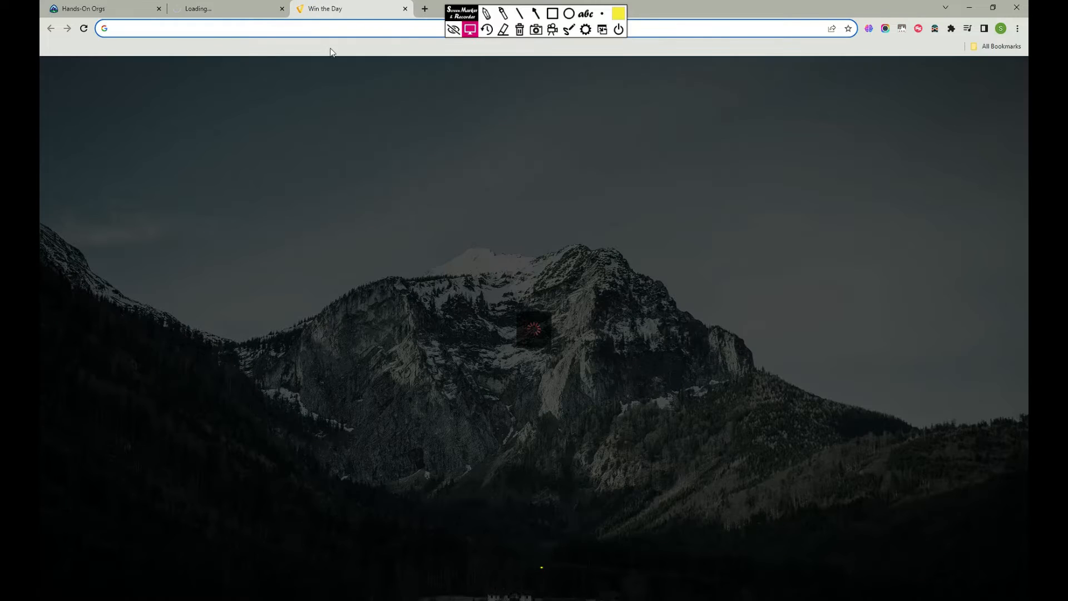
left_click(257, 11)
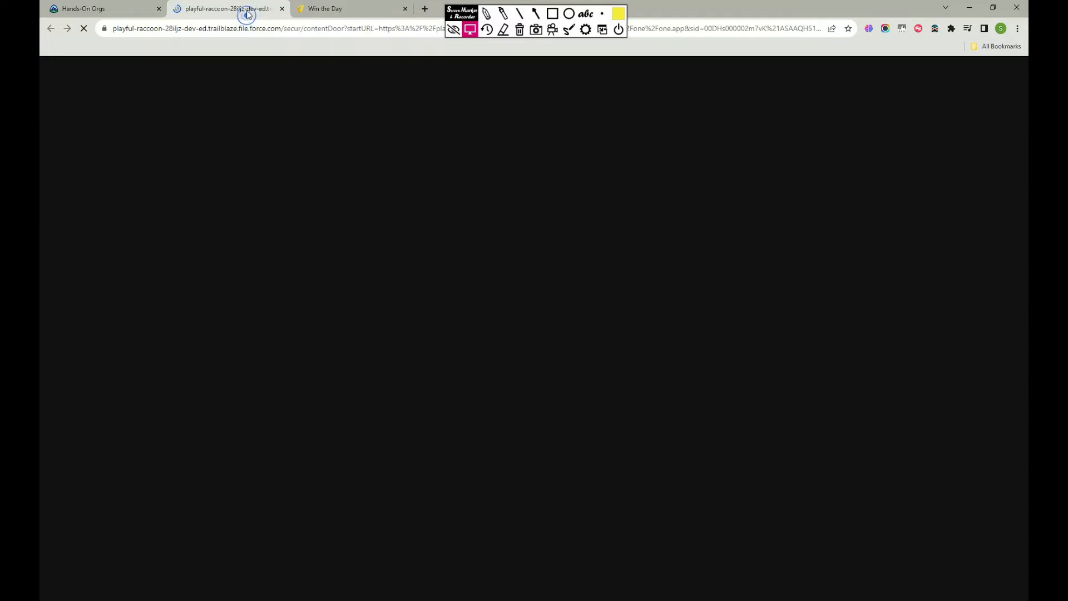
left_click(405, 9)
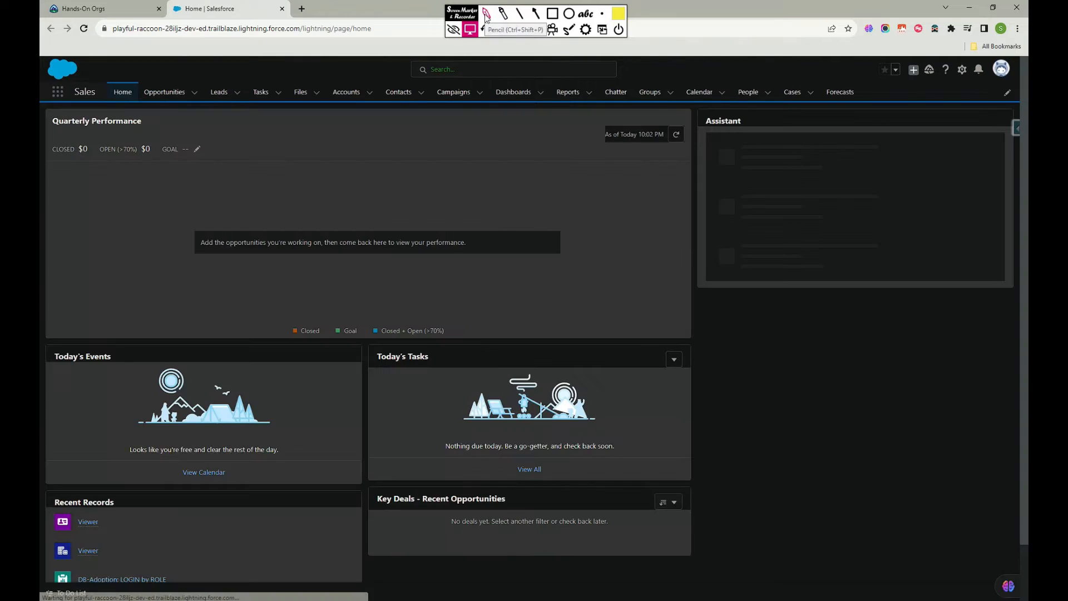
Sketch a yellow freehand box with a loop around it below the Assistant card, and clear the drawing.
left_click(486, 17)
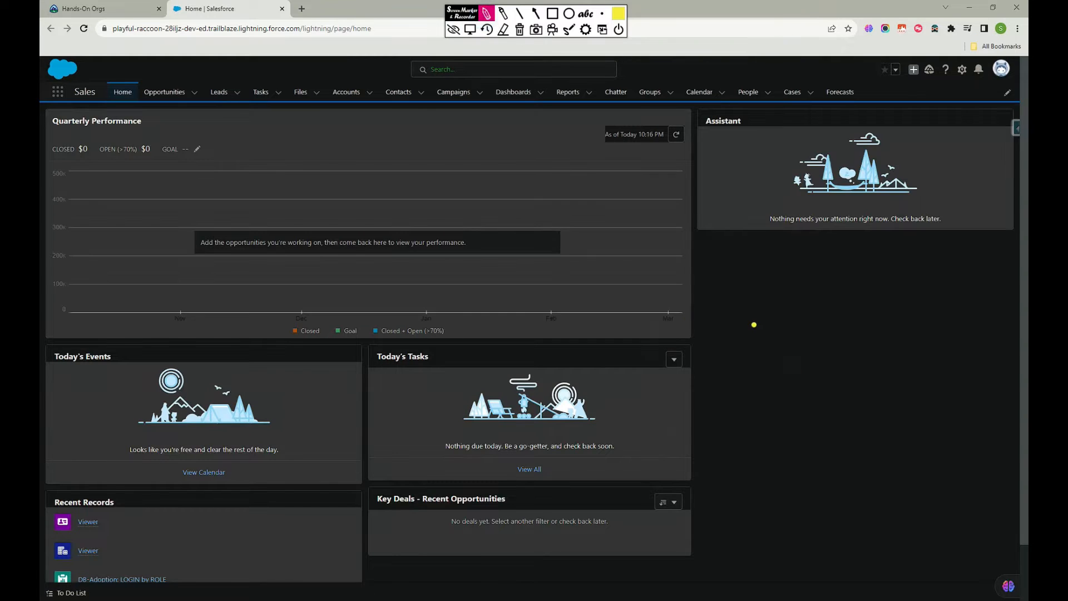
left_click_drag(751, 315, 795, 497)
mouse_move(761, 309)
left_mouse_down()
mouse_move(947, 253)
mouse_move(846, 509)
mouse_move(795, 503)
left_mouse_up()
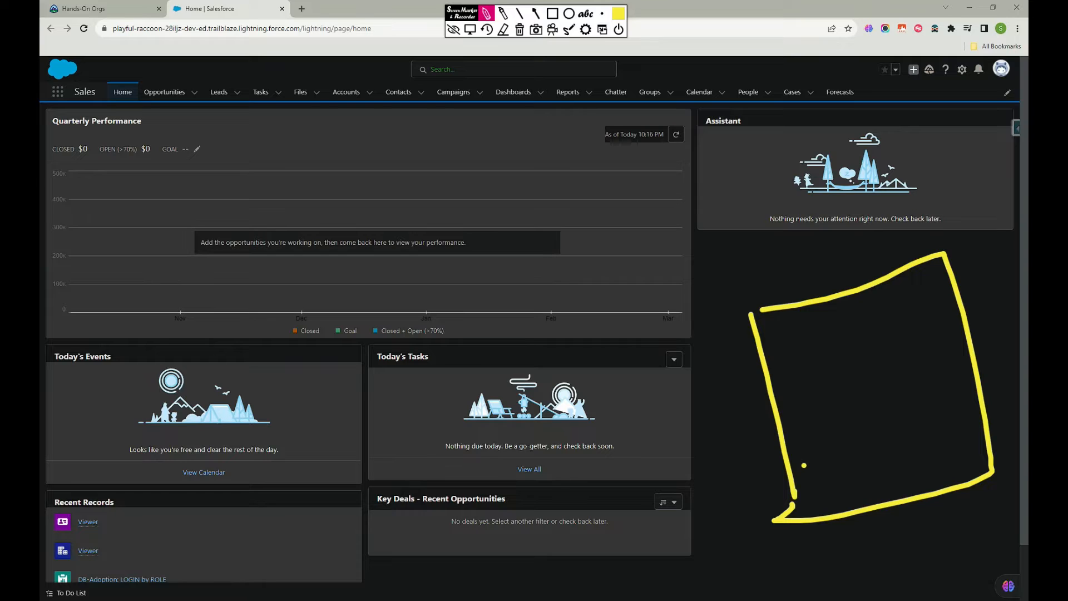
left_click_drag(751, 315, 763, 310)
left_click_drag(797, 497, 790, 514)
mouse_move(768, 289)
left_mouse_down()
mouse_move(755, 328)
mouse_move(890, 557)
mouse_move(924, 269)
mouse_move(722, 312)
left_mouse_up()
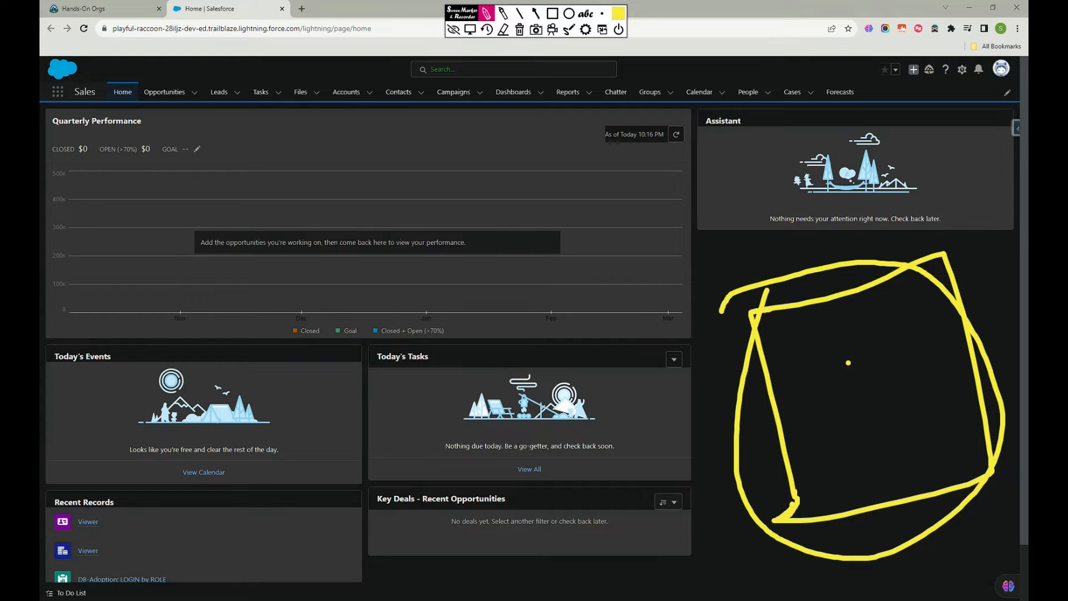
left_click(519, 30)
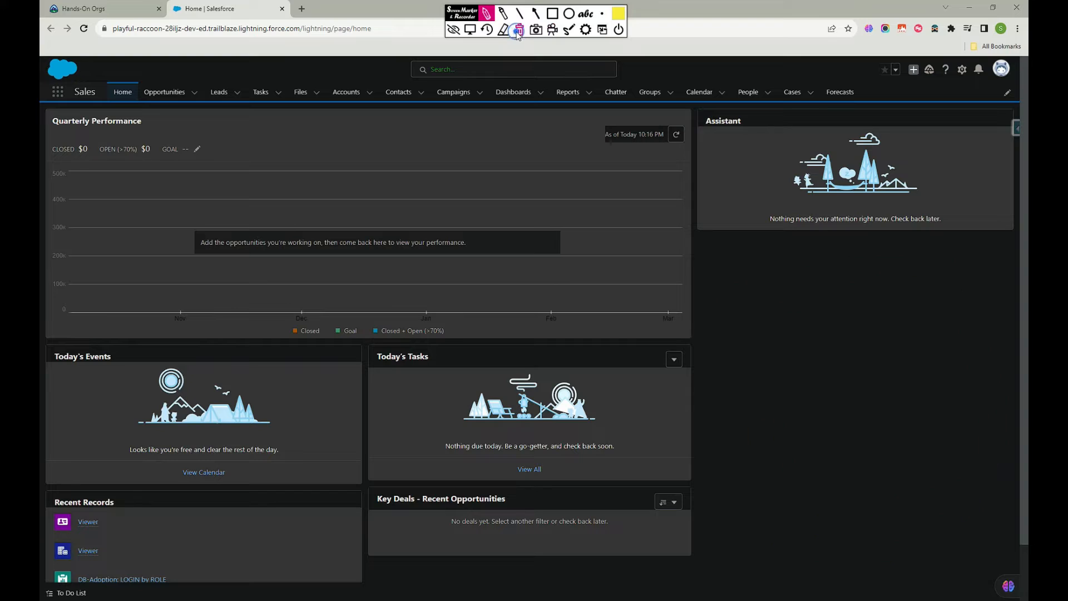
left_click(454, 29)
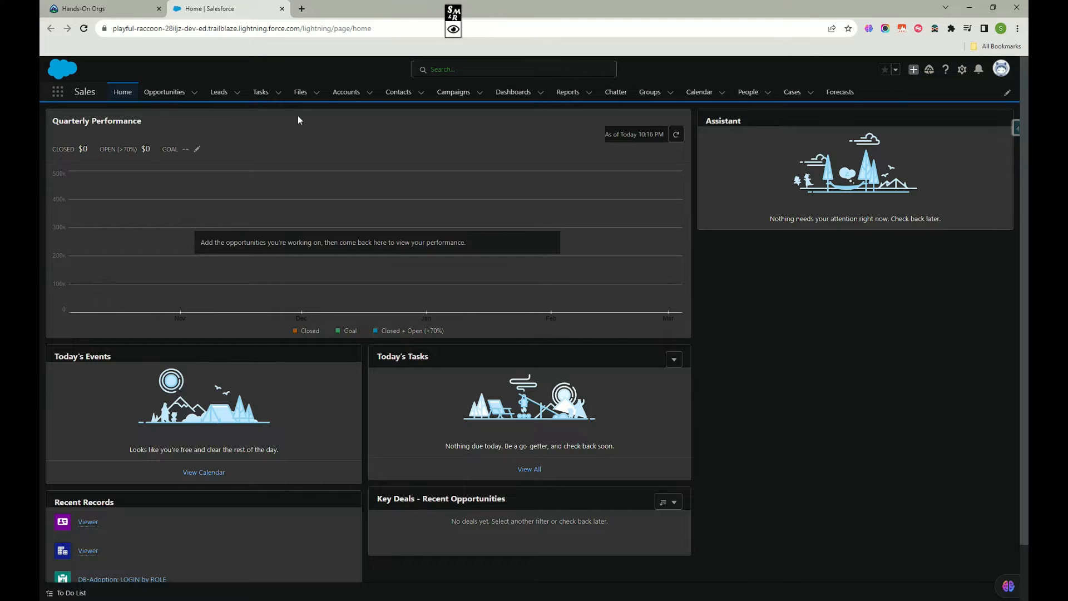
Open the sharing settings of the Salesforce Adoption Dashboards folder from the list of all dashboard folders.
left_click(520, 93)
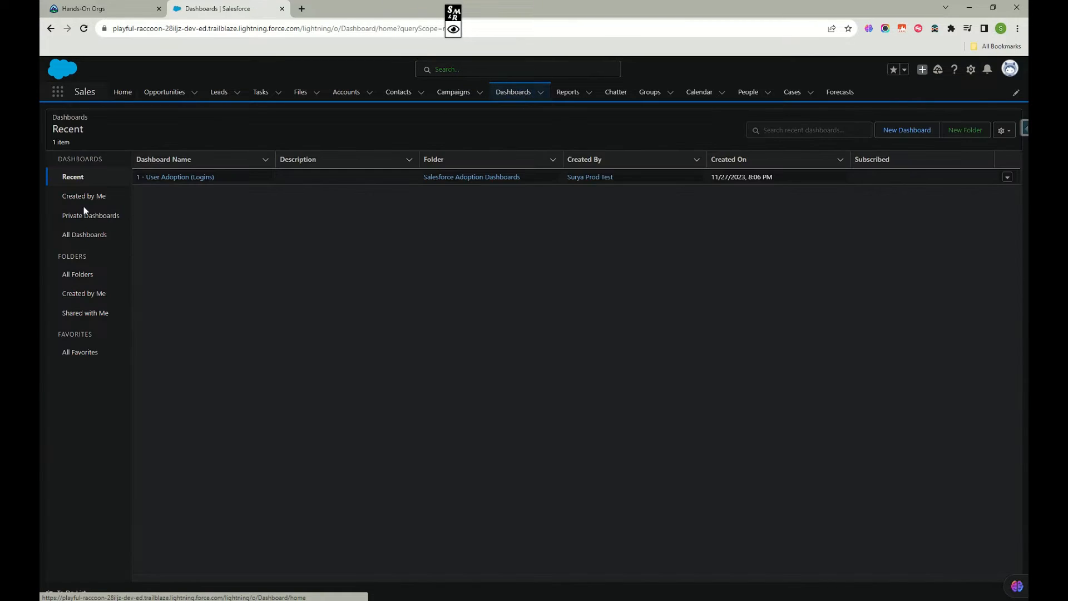
left_click(82, 275)
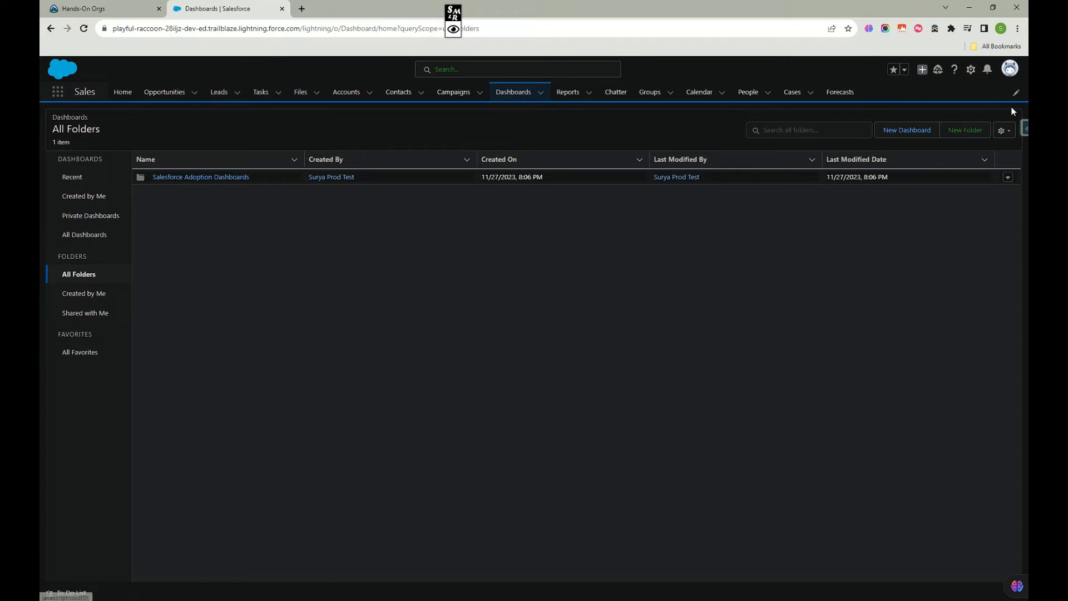
left_click(1008, 178)
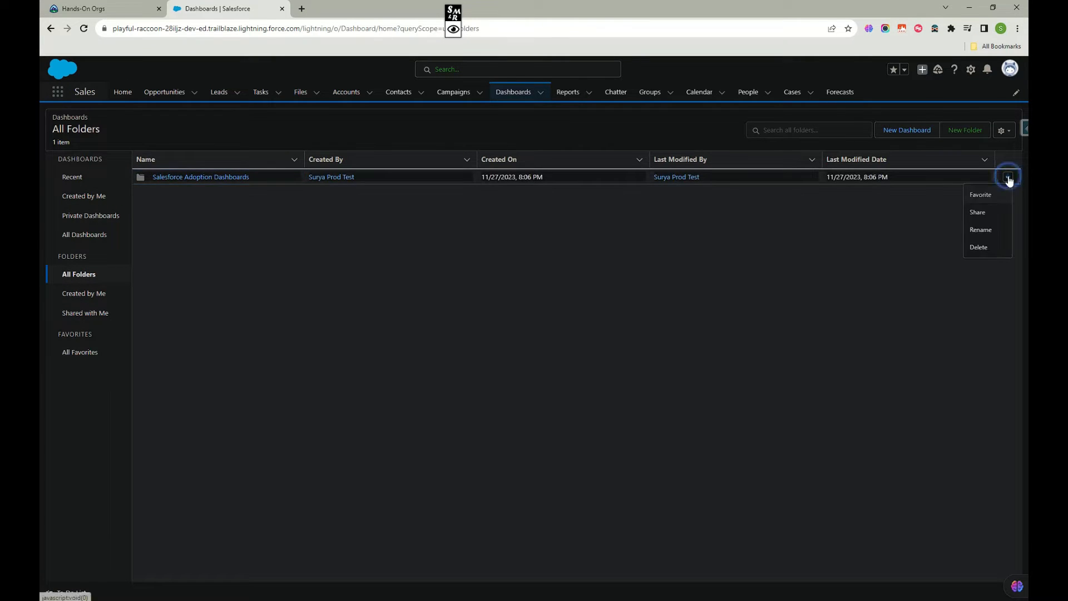
left_click(980, 214)
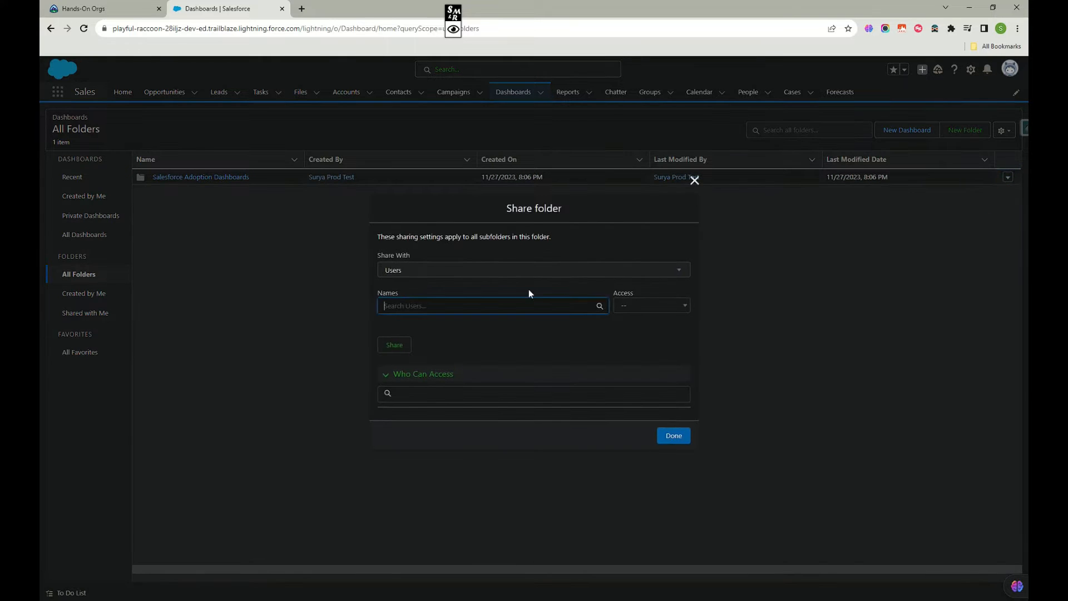
Review the available Share With recipient types, and examine the names offered for Roles.
left_click(437, 260)
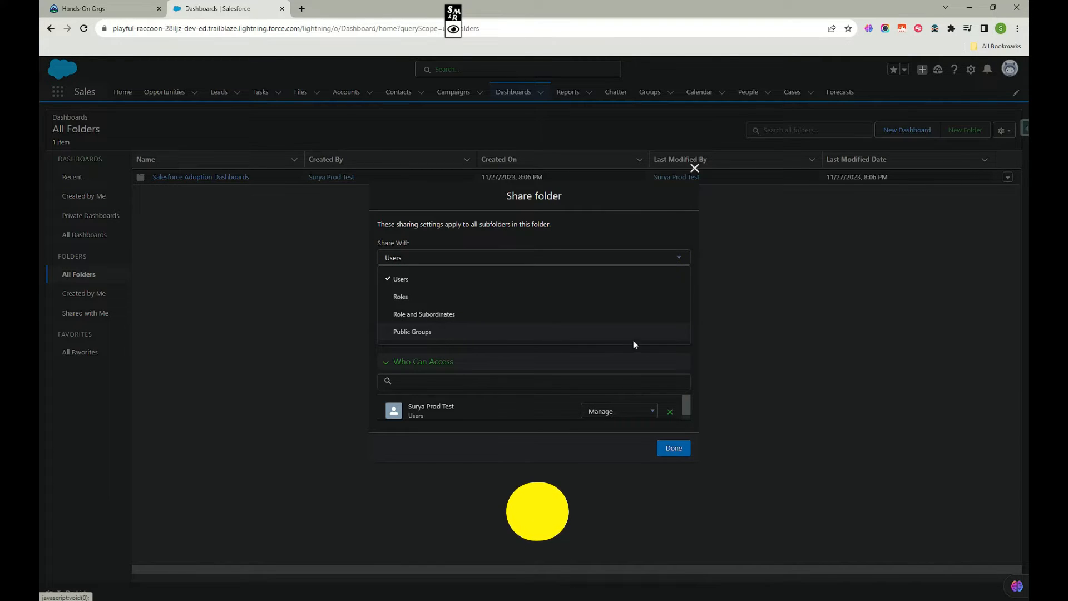
left_click(645, 357)
left_click(575, 259)
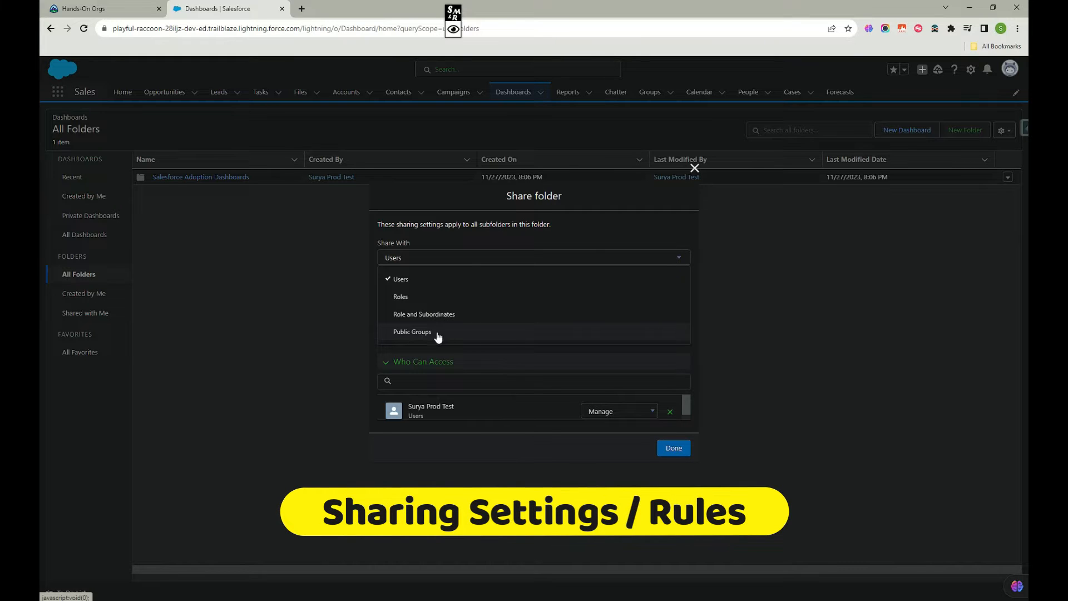
left_click(499, 352)
left_click(661, 258)
left_click(418, 304)
left_click(484, 293)
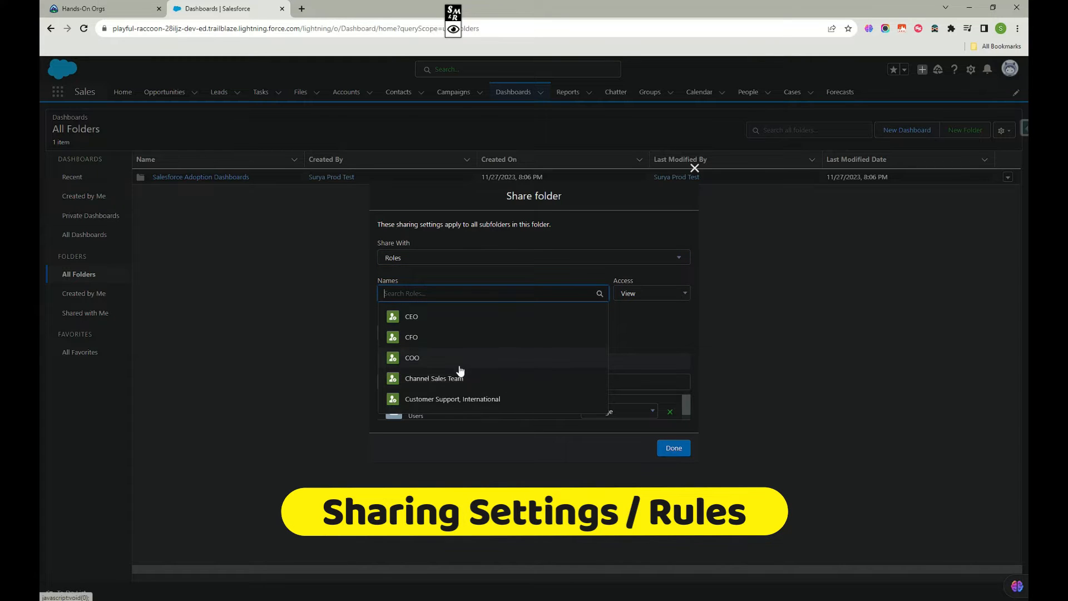
Try Role and Subordinates as the share recipient type, adding CEO and removing it again.
left_click(647, 323)
left_click(642, 257)
left_click(445, 310)
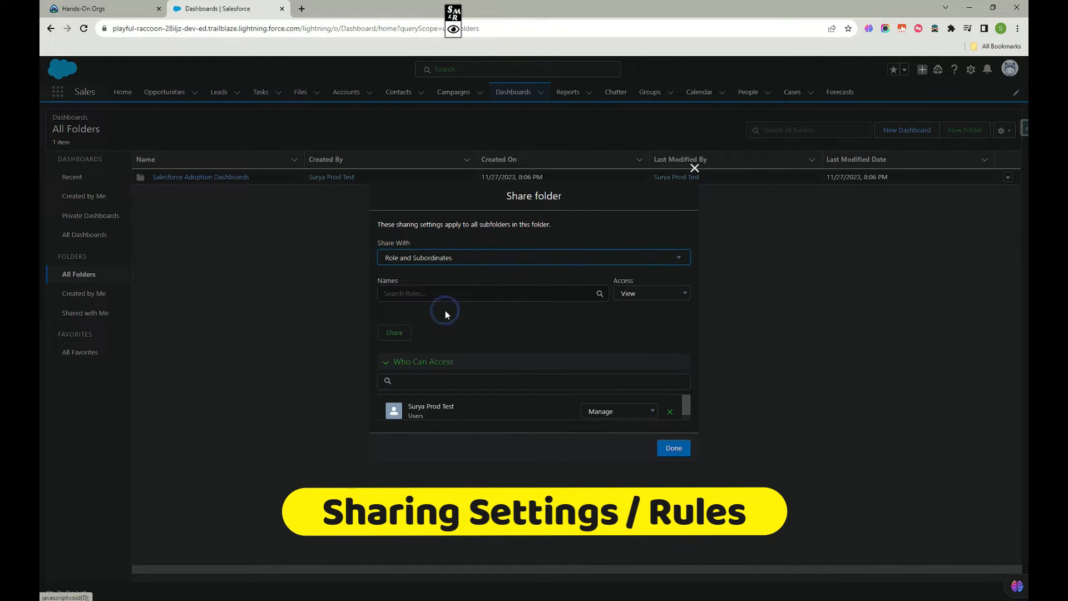
left_click(465, 293)
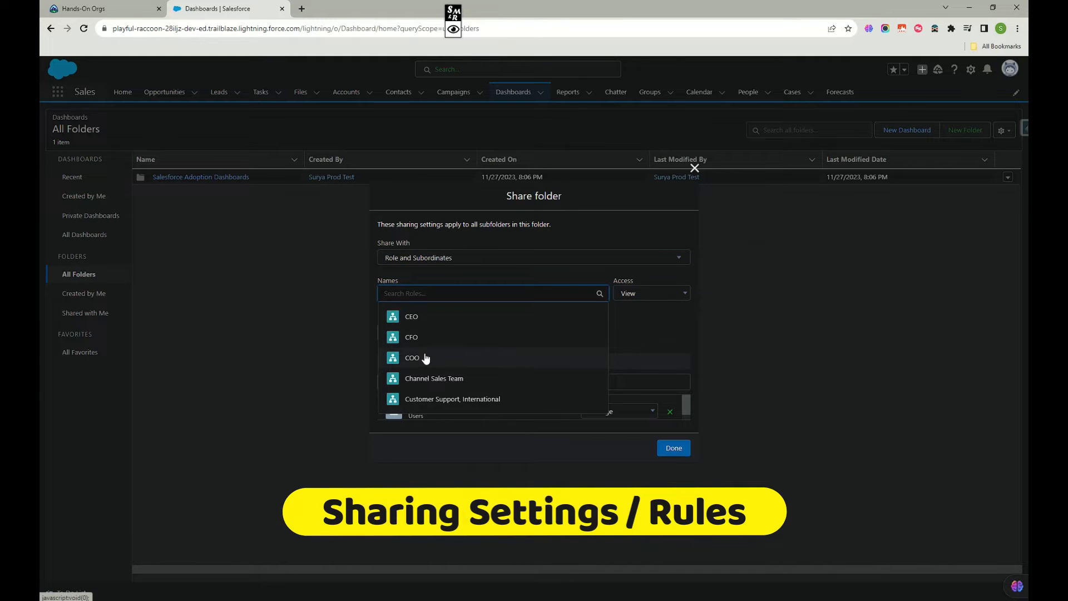
left_click(411, 318)
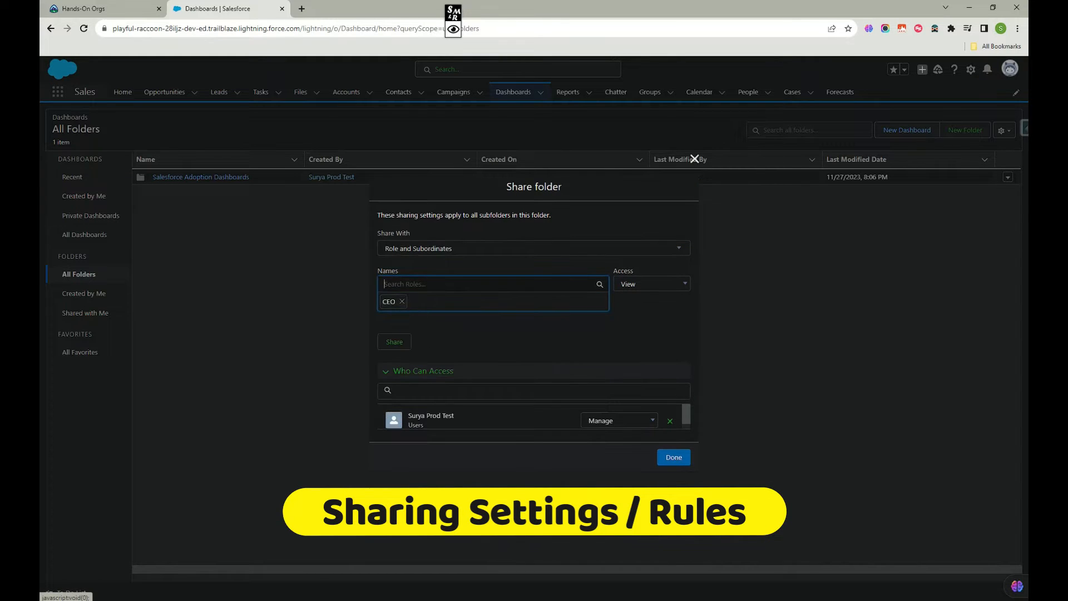
left_click(402, 301)
Switch Share With back to Roles and look through the individual roles on offer.
left_click(643, 257)
left_click(430, 294)
left_click(479, 292)
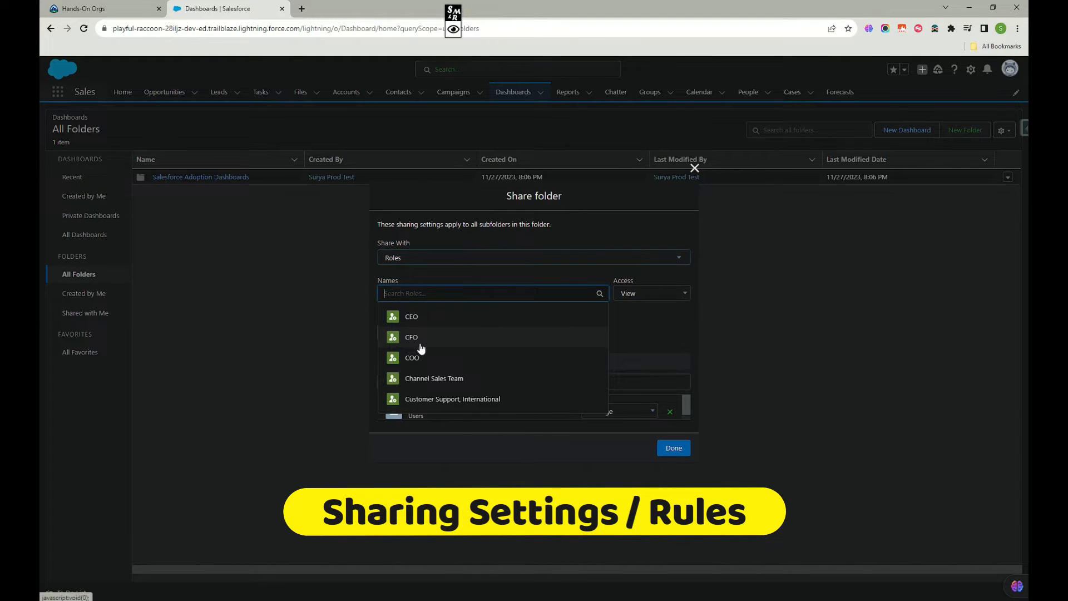
left_click(638, 337)
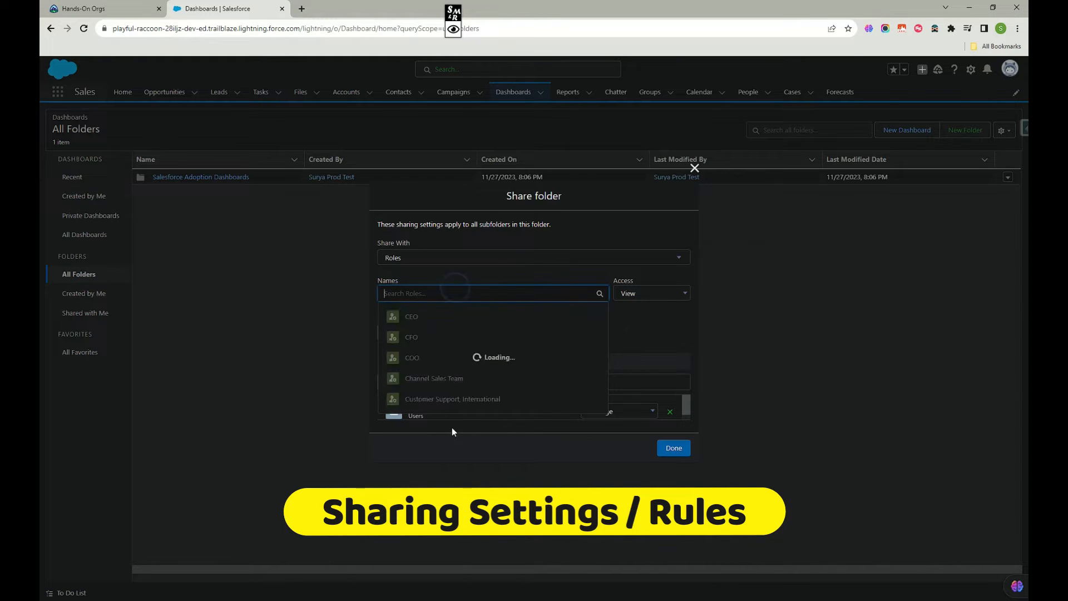
Check which groups the folder can be shared with under Public Groups, and close the dialog without sharing.
left_click(632, 257)
left_click(413, 331)
left_click(470, 293)
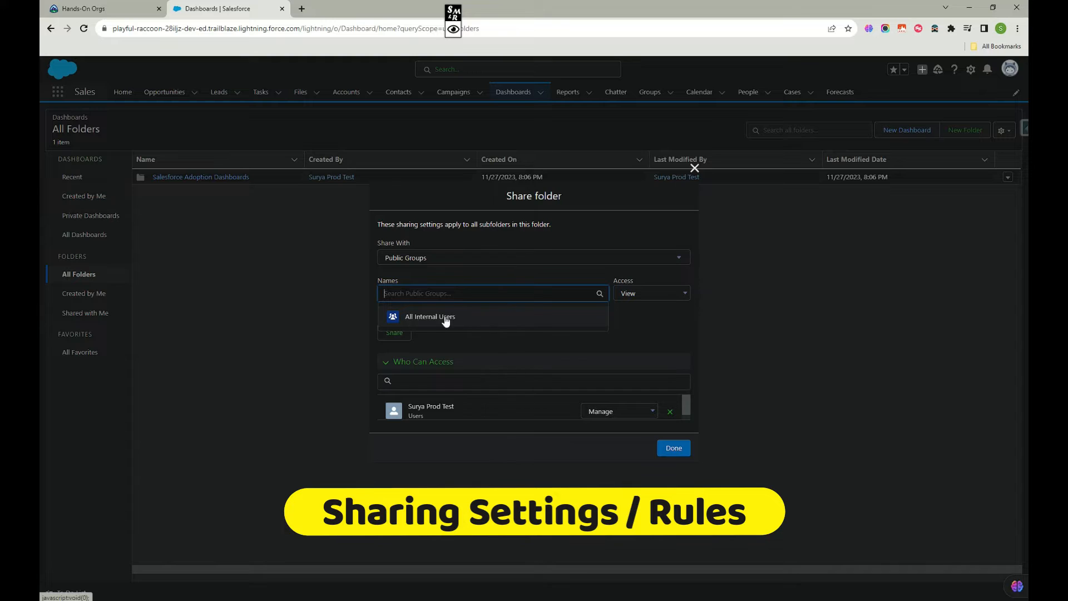
left_click(637, 333)
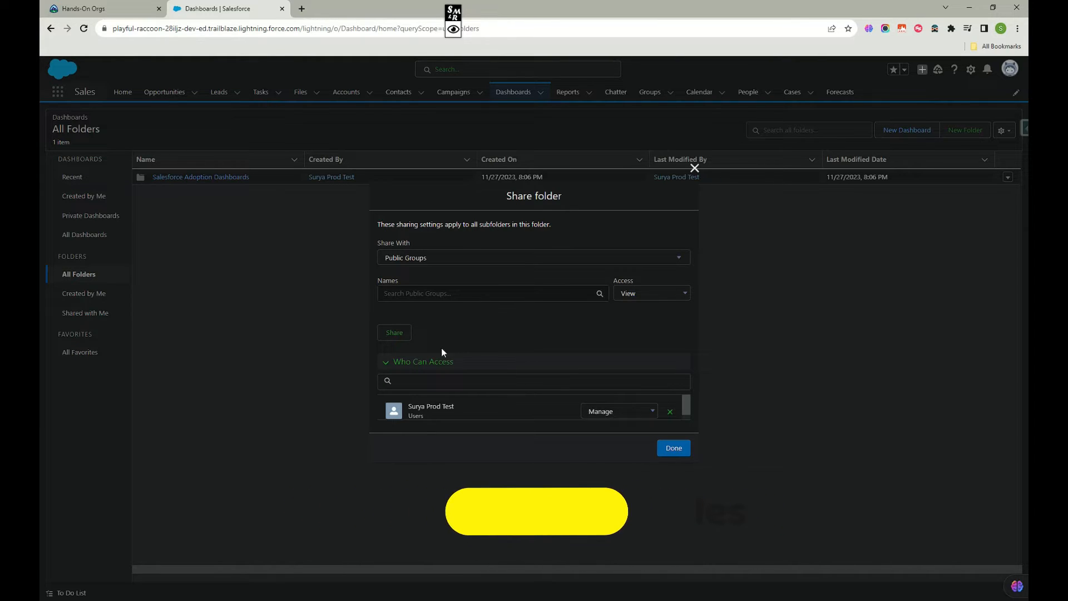
left_click(695, 168)
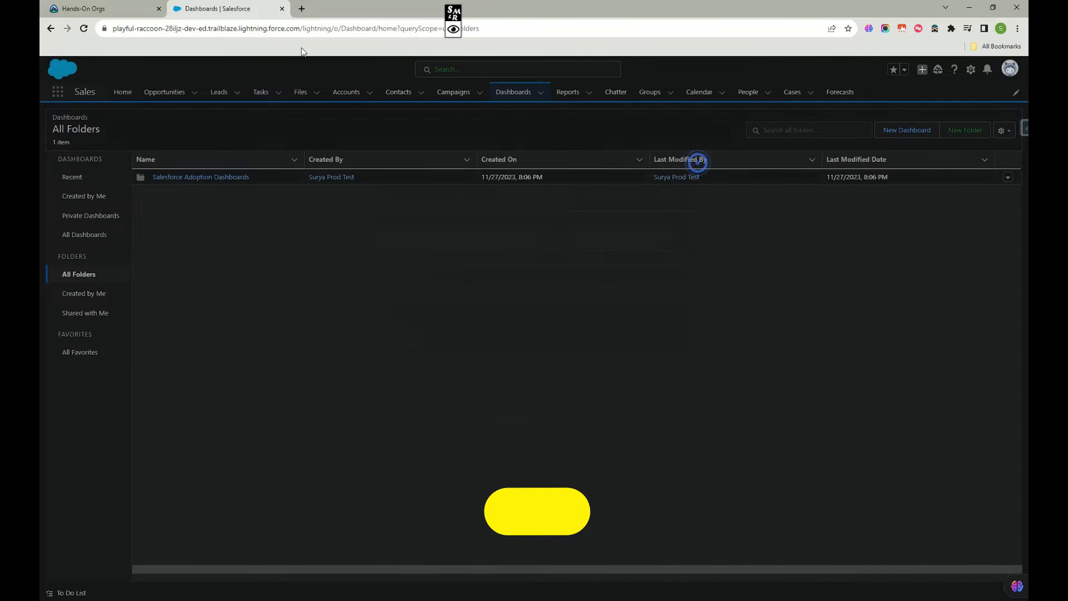
Duplicate the Dashboards browser tab and open Salesforce Setup from the duplicate.
right_click(232, 6)
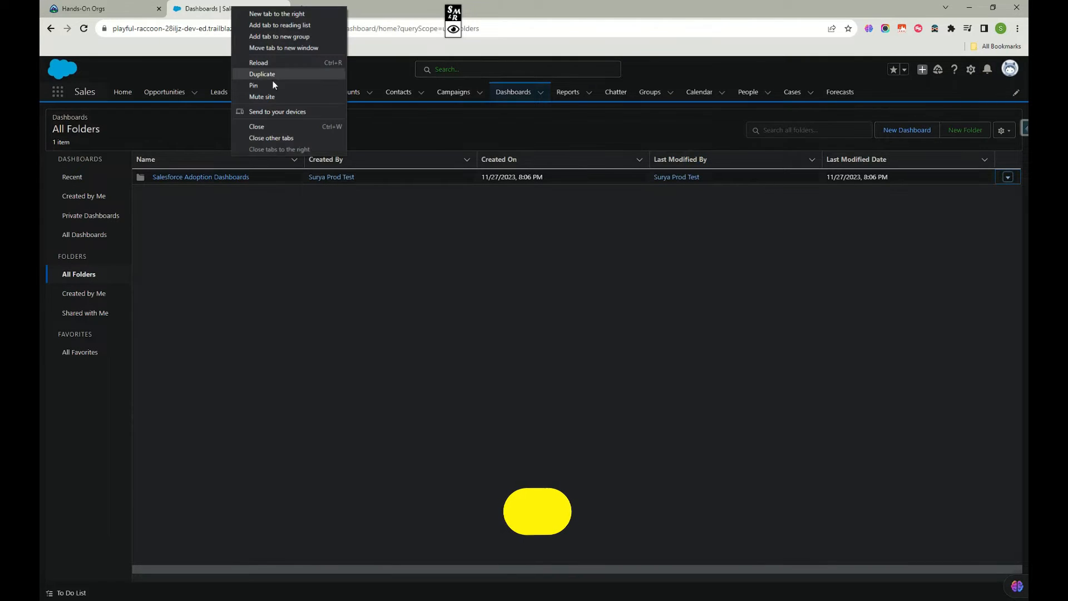
left_click(250, 73)
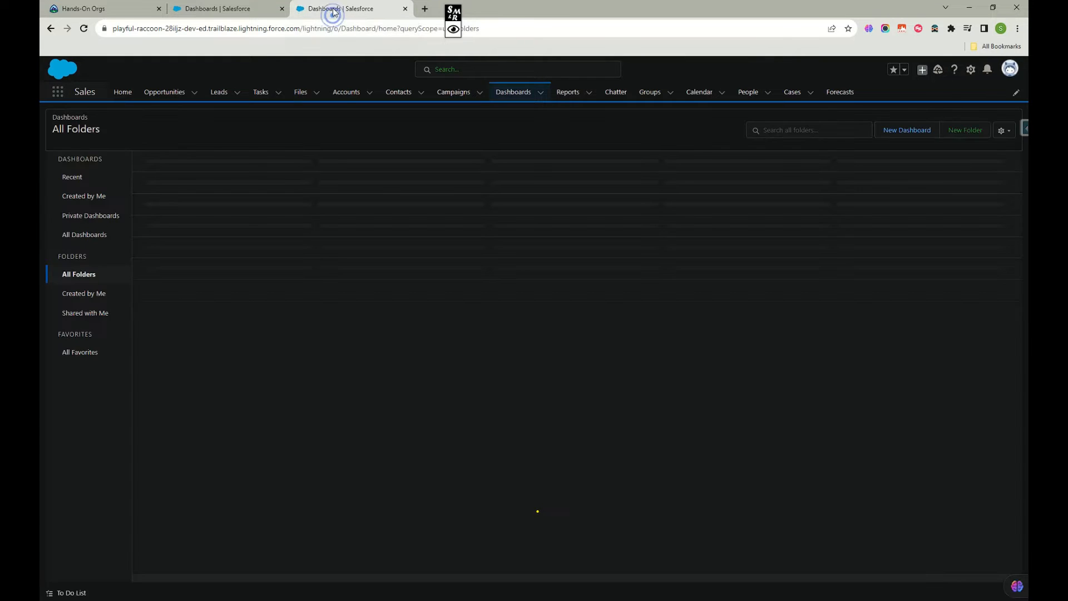
left_click(971, 69)
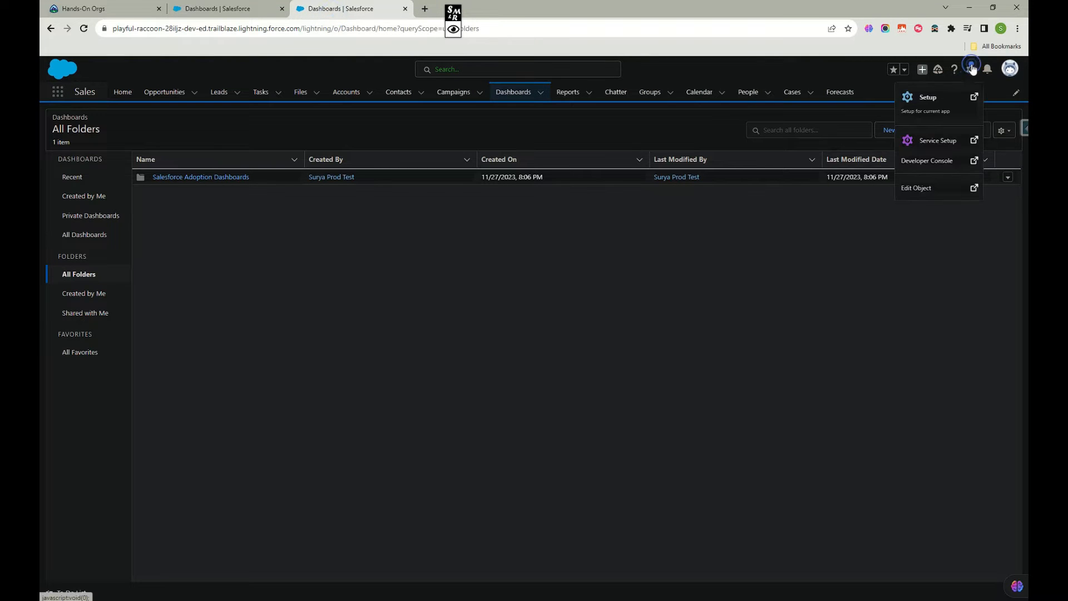
left_click(935, 112)
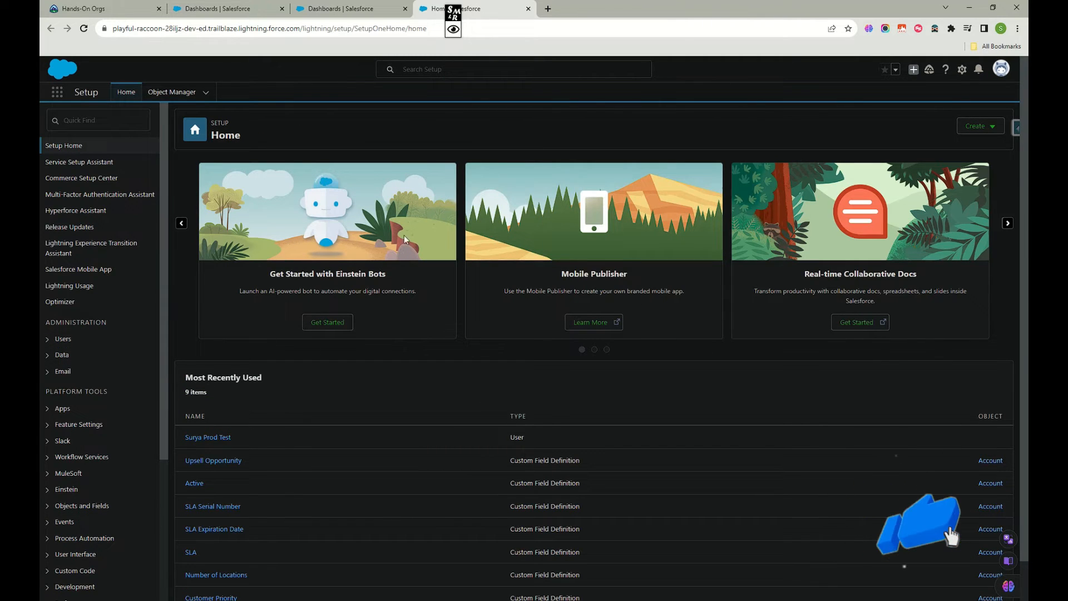
left_click(332, 8)
left_click(431, 6)
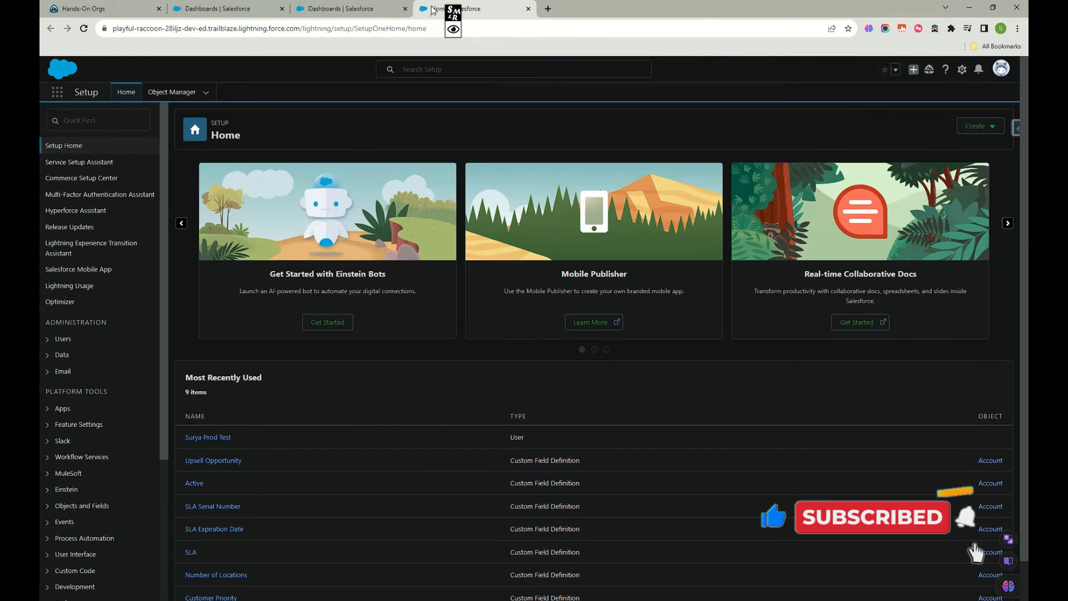
Search Setup for "pub", open Public Groups and start a new group.
left_click(108, 120)
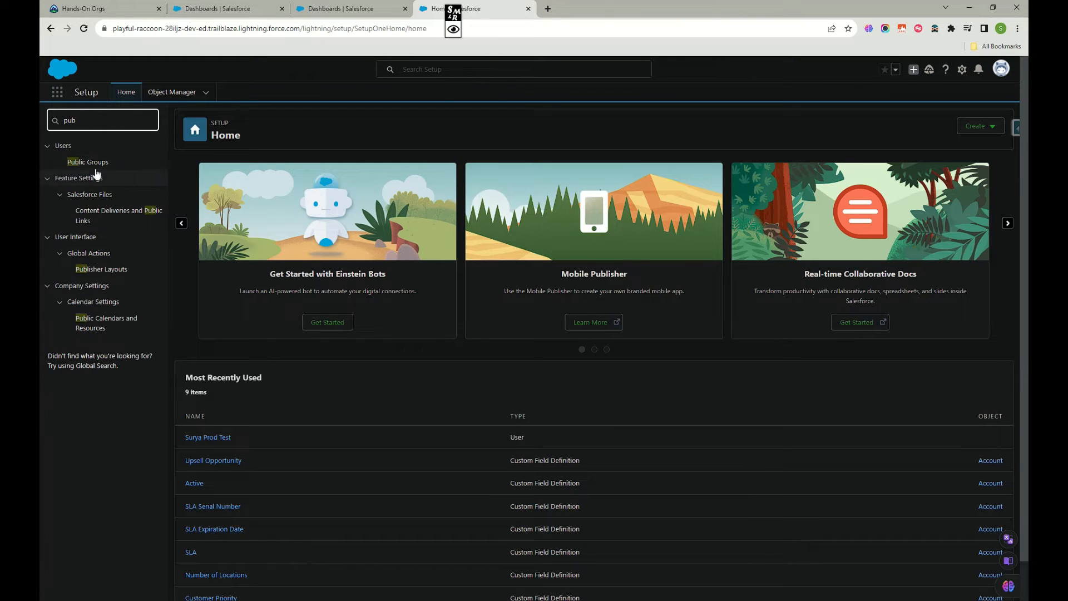
left_click(98, 165)
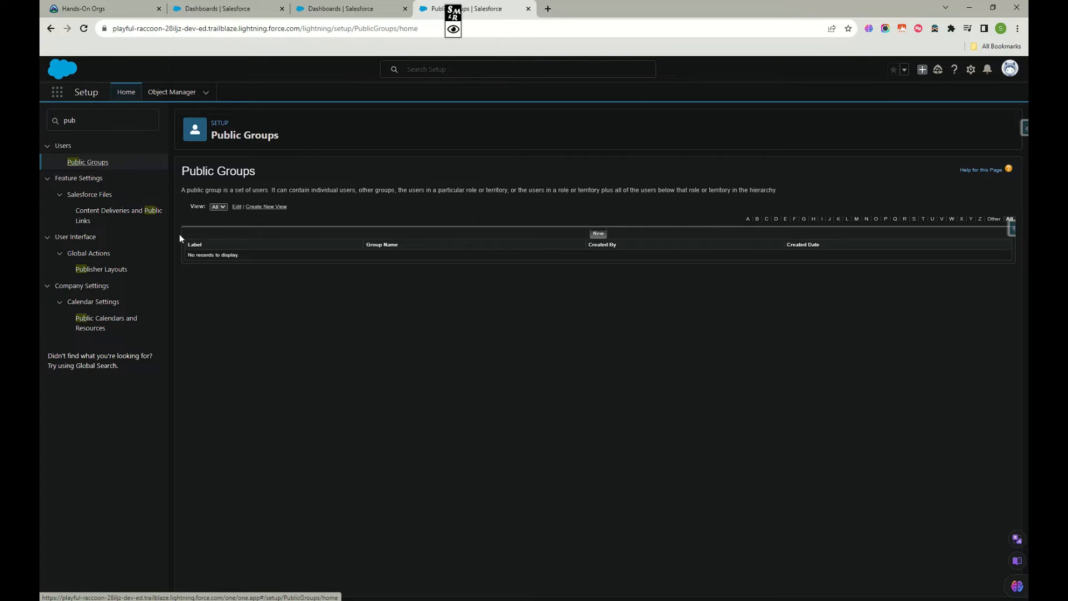
left_click(599, 233)
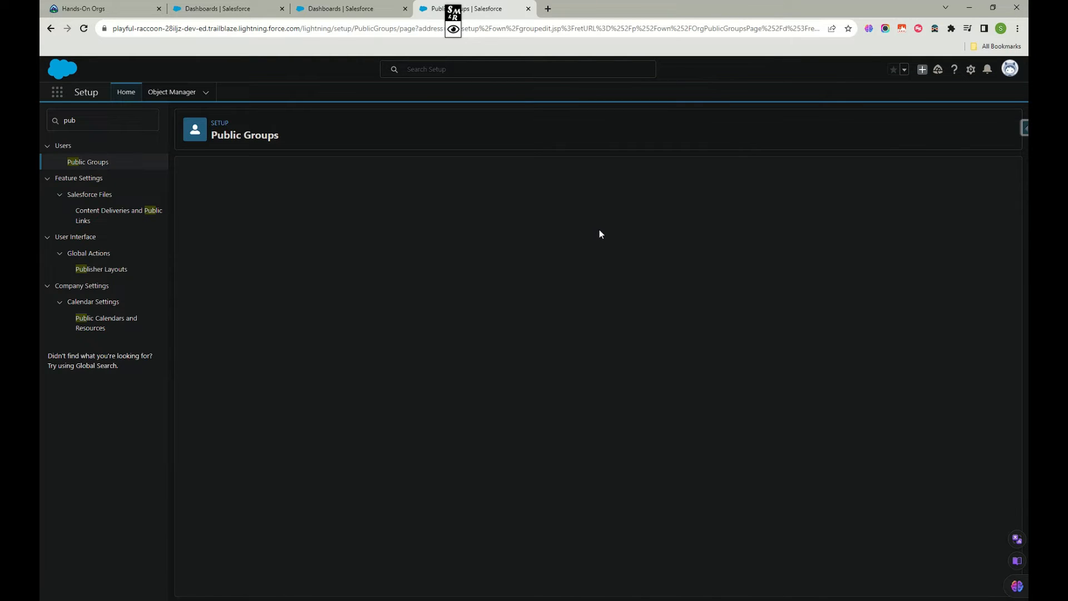
Label the new public group Test Public Group, with Test_Public_Group as its group name.
left_click(358, 230)
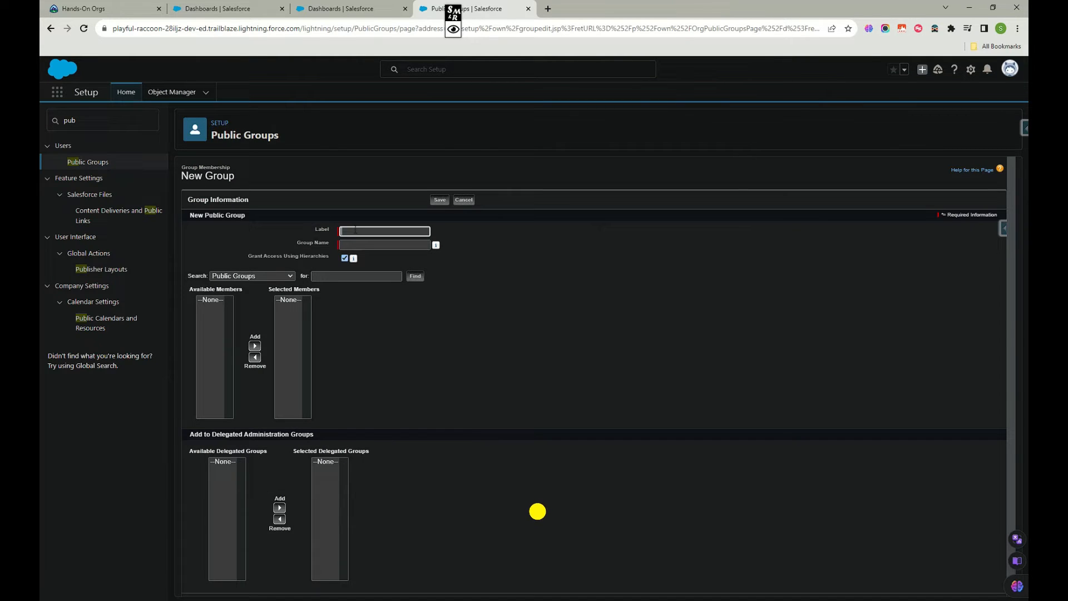
left_click(415, 253)
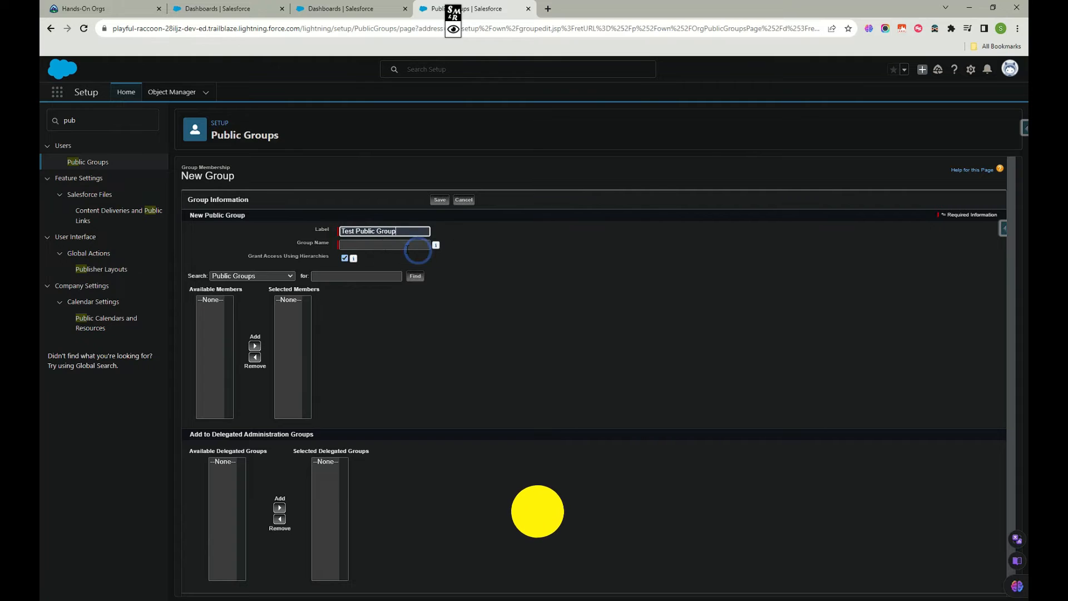
left_click(379, 245)
Look through the available members offered under Users, Roles and Subordinates, and Roles.
left_click(272, 275)
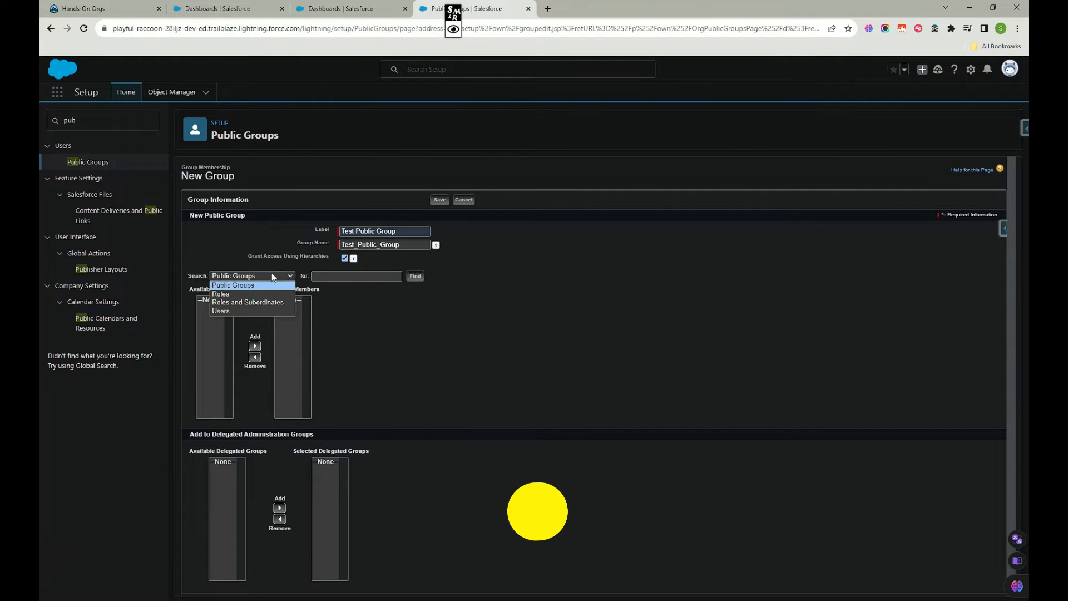
left_click(236, 310)
left_click(242, 276)
left_click(241, 303)
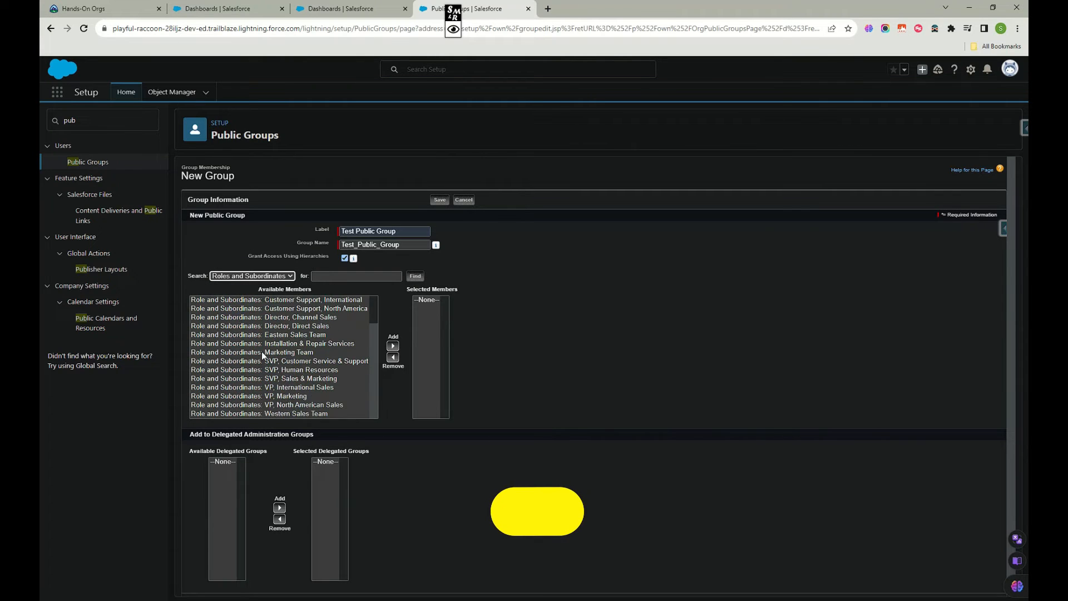
left_click(258, 277)
left_click(245, 294)
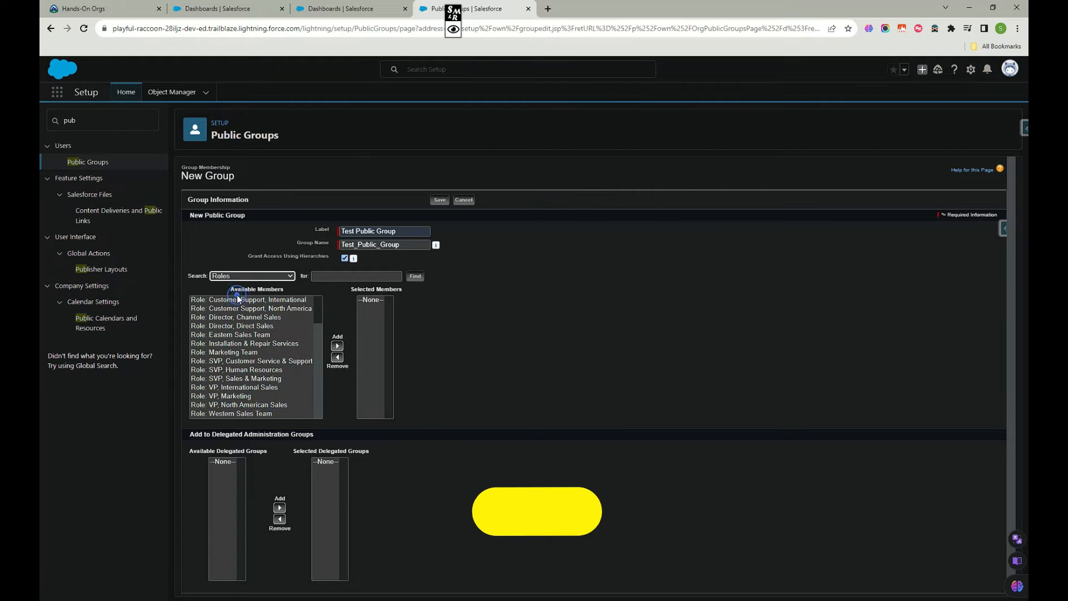
scroll(255, 334, "down", 1)
scroll(255, 334, "up", 1)
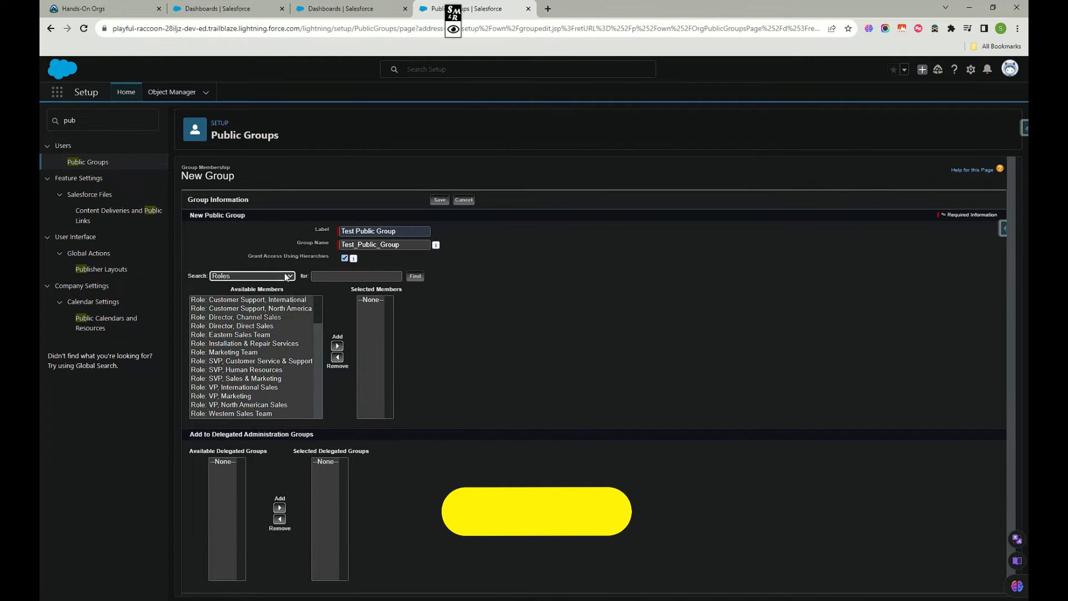
List the available Users and add Integration User and Security User to the group's selected members.
left_click(277, 276)
left_click(240, 310)
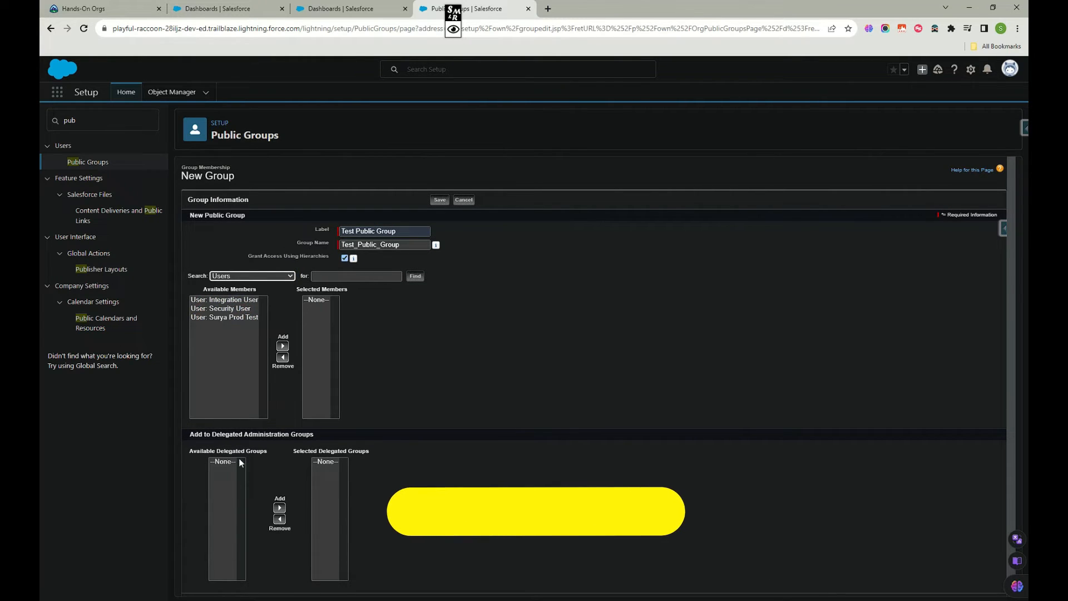
left_click(222, 308)
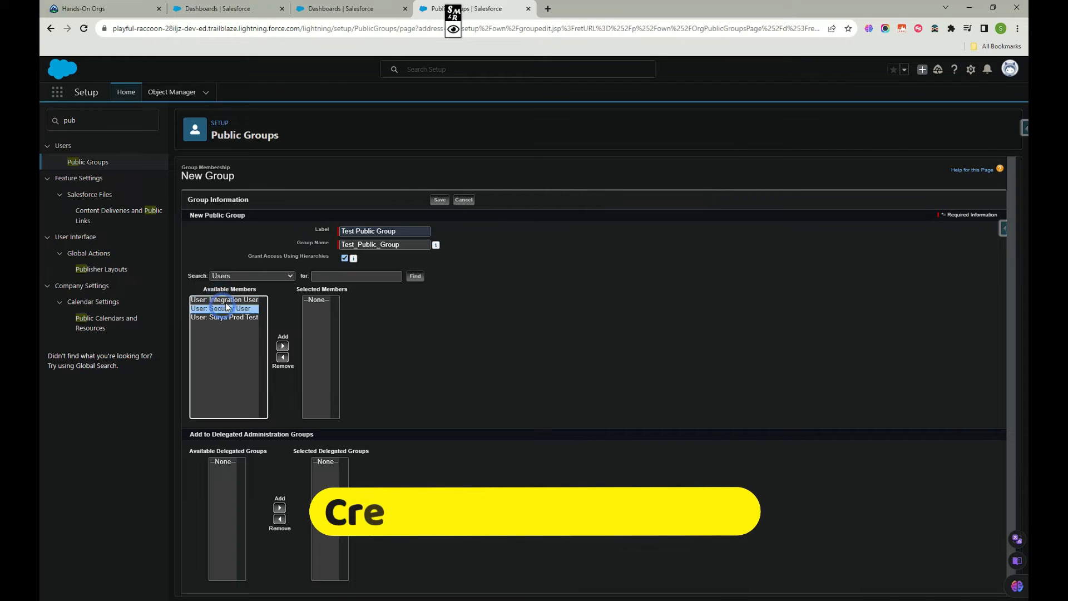
left_click(227, 301, "ctrl")
left_click(283, 347)
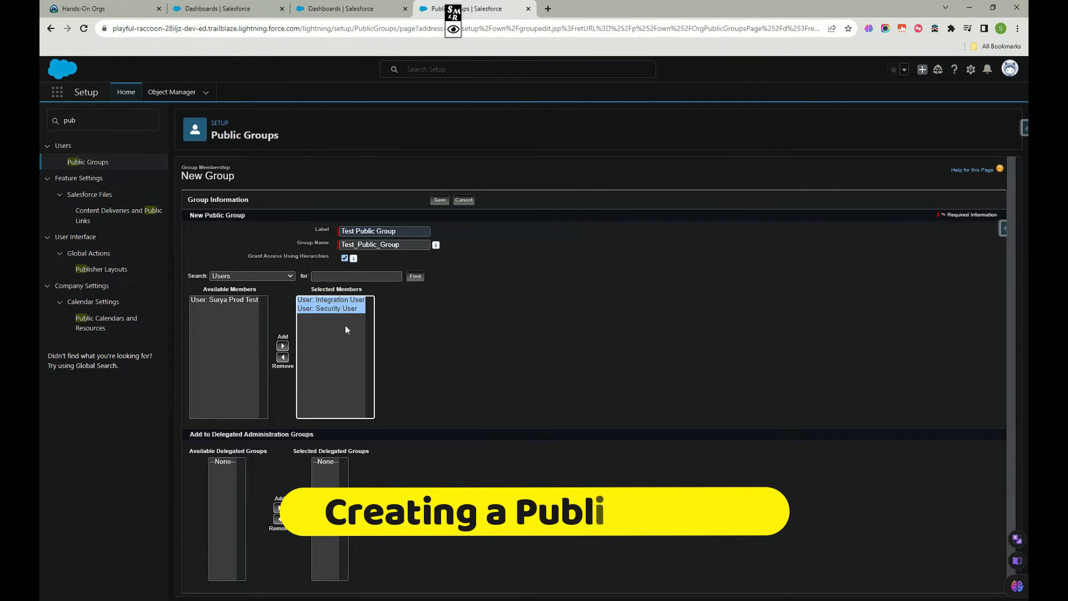
Check the selected members and save the new public group.
left_click(321, 301)
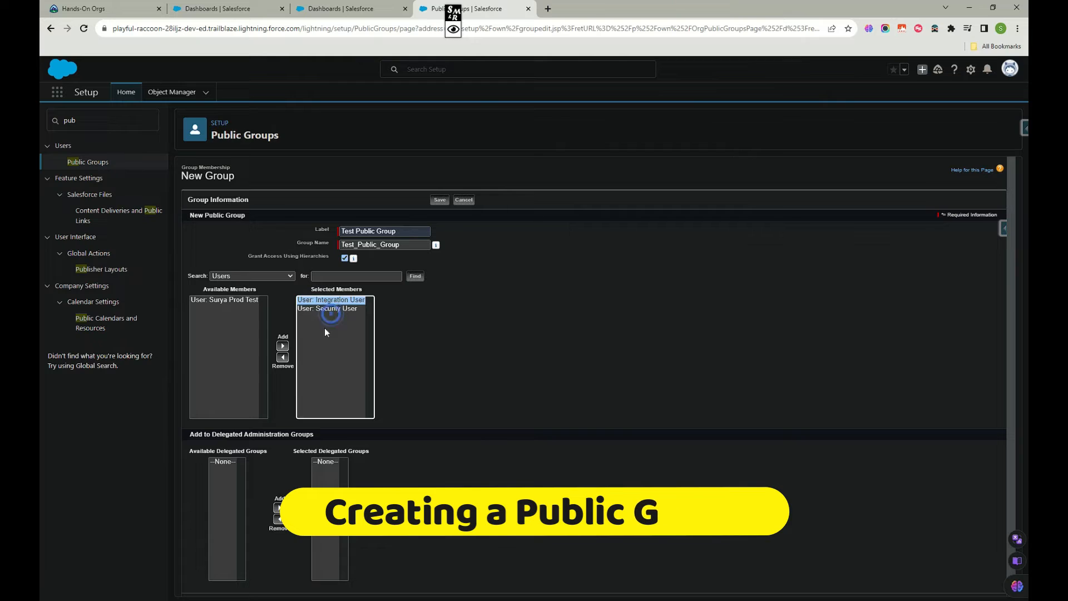
left_click(215, 337)
scroll(343, 393, "down", 2)
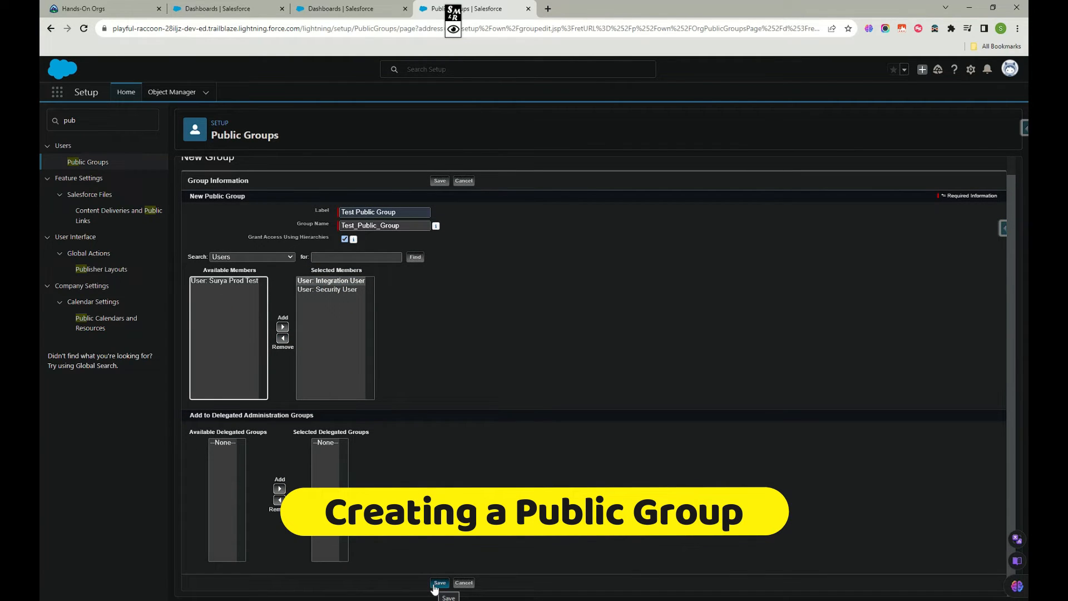
left_click(436, 586)
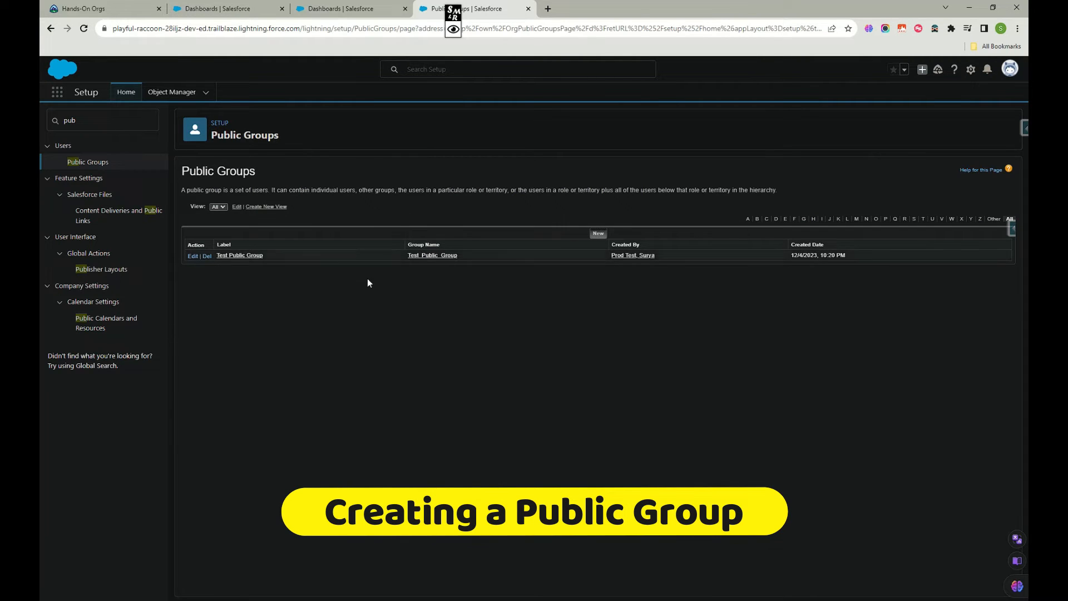
Circle the Test Public Group entry in the list with the screen marker's yellow pen.
mouse_move(453, 31)
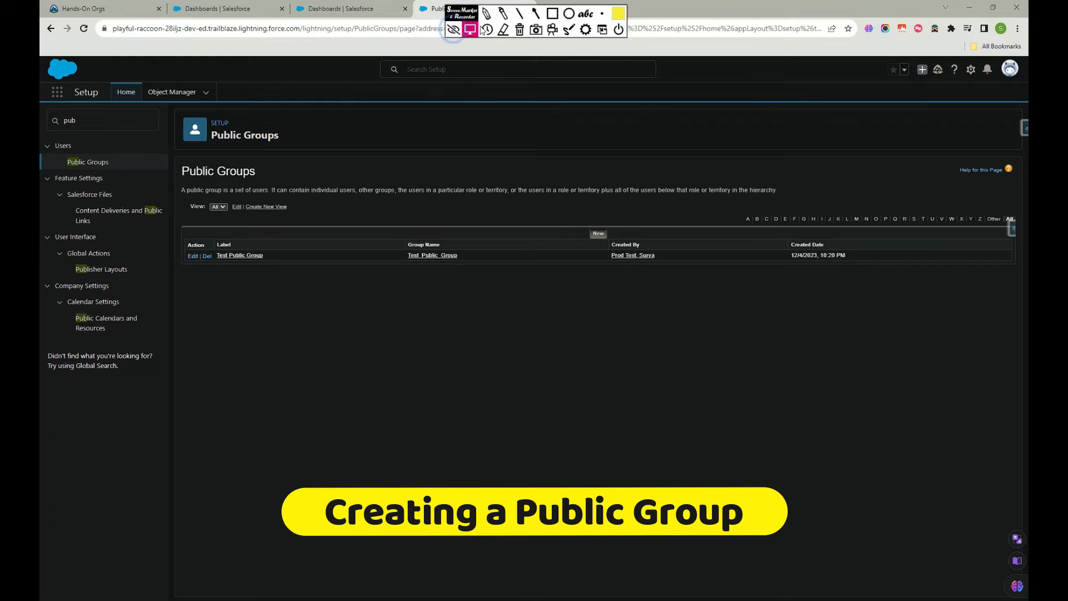
left_click(487, 14)
left_click_drag(243, 292, 212, 233)
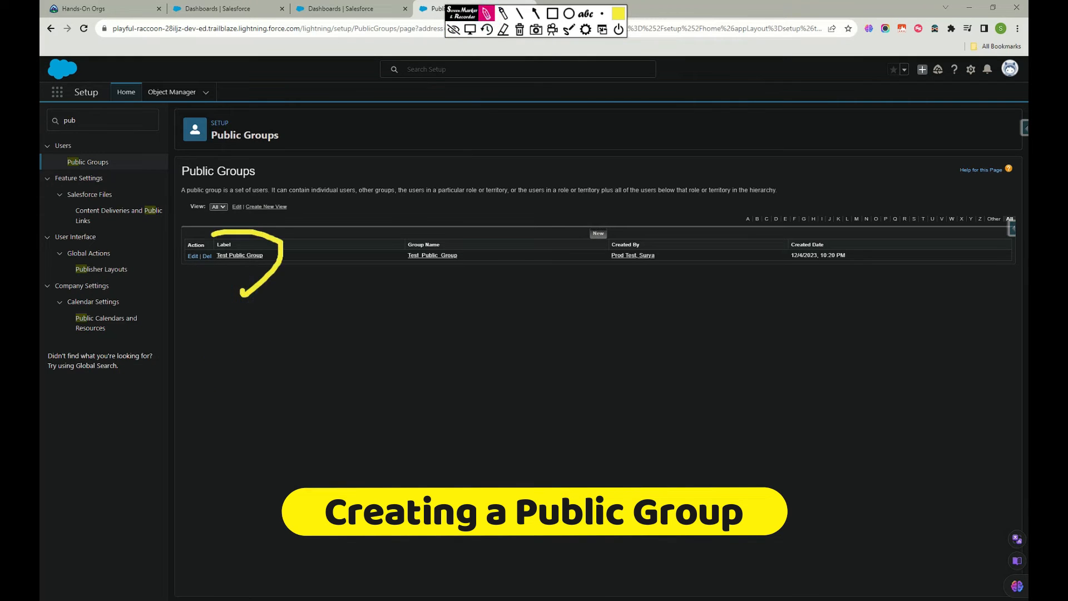
left_click_drag(193, 286, 286, 260)
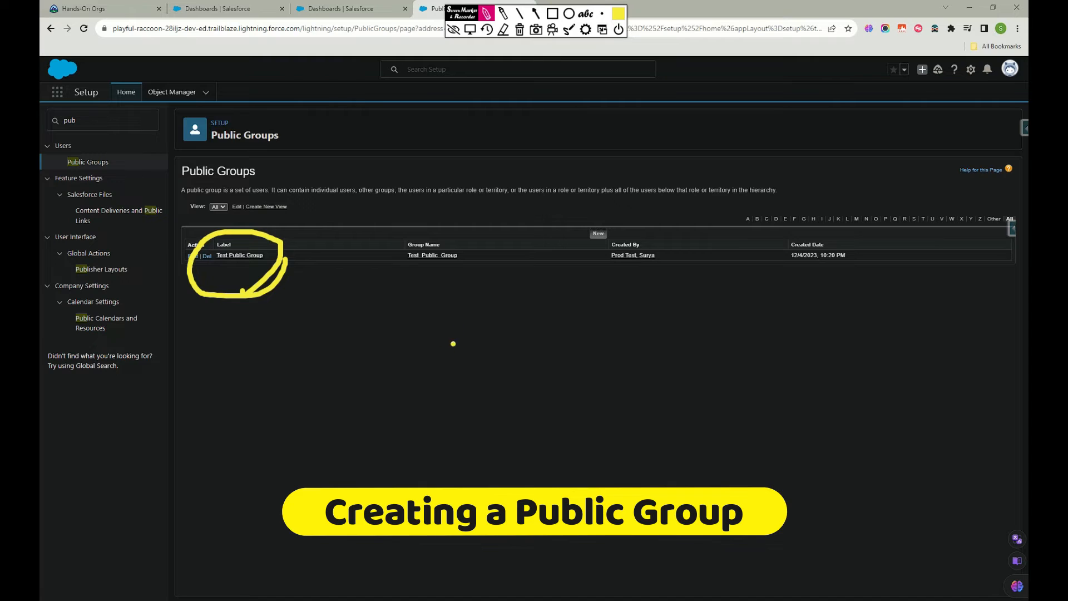
Handwrite "Integration" and "Security user" below the group list and draw a bracket beside them.
mouse_move(453, 324)
left_mouse_down()
mouse_move(456, 374)
mouse_move(555, 342)
left_mouse_up()
mouse_move(562, 384)
left_mouse_down()
mouse_move(584, 336)
mouse_move(612, 348)
mouse_move(665, 323)
mouse_move(712, 324)
left_mouse_up()
left_click_drag(596, 331, 610, 325)
left_click(631, 311)
left_click_drag(492, 328, 514, 319)
mouse_move(488, 418)
left_mouse_down()
mouse_move(485, 461)
mouse_move(537, 464)
mouse_move(595, 439)
mouse_move(634, 381)
mouse_move(672, 404)
mouse_move(682, 435)
left_mouse_up()
left_click(628, 398)
mouse_move(646, 398)
left_mouse_down()
mouse_move(667, 384)
mouse_move(724, 409)
mouse_move(756, 384)
mouse_move(801, 384)
mouse_move(829, 345)
left_mouse_up()
left_click_drag(395, 318, 433, 488)
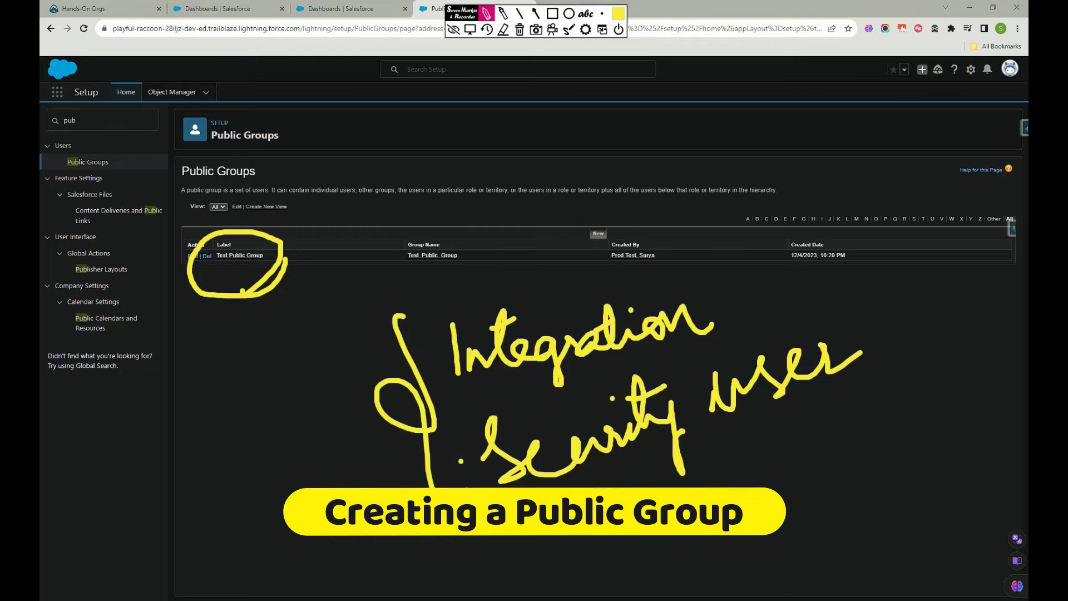
Handwrite "Roles" and "Roles & Subordinates" beside the bracketed user notes.
left_click_drag(190, 385, 192, 433)
mouse_move(190, 354)
left_mouse_down()
mouse_move(219, 423)
mouse_move(272, 400)
left_mouse_up()
mouse_move(211, 505)
left_mouse_down()
mouse_move(234, 518)
mouse_move(274, 489)
left_mouse_up()
mouse_move(300, 437)
left_mouse_down()
mouse_move(293, 496)
mouse_move(338, 467)
left_mouse_up()
mouse_move(234, 520)
left_mouse_down()
mouse_move(245, 559)
mouse_move(305, 543)
left_mouse_up()
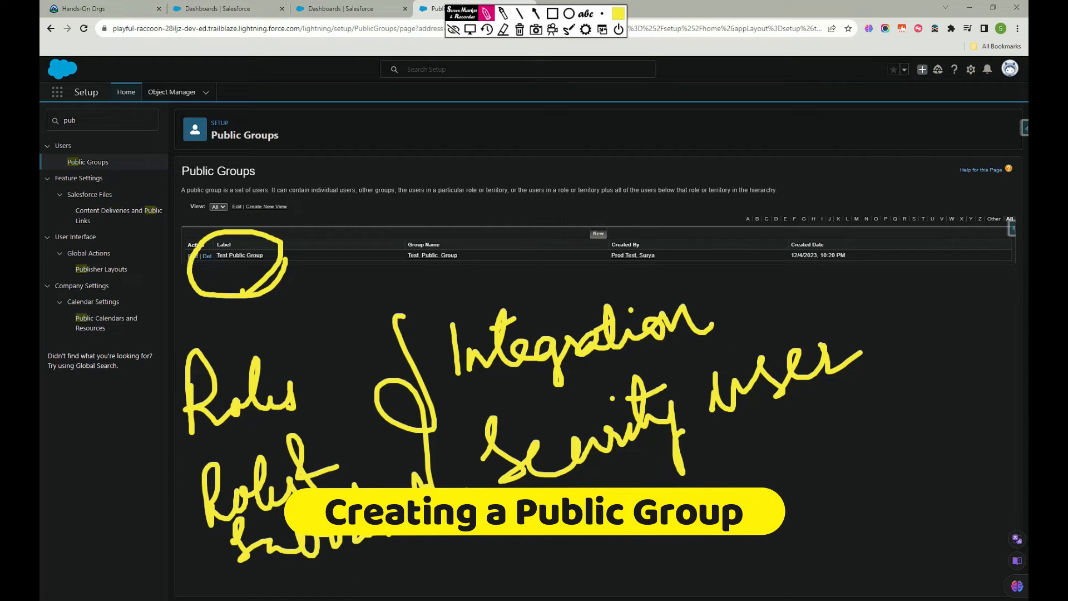
Handwrite "Permission sets" apart from the role and user notes.
mouse_move(745, 481)
left_mouse_down()
mouse_move(773, 457)
mouse_move(782, 495)
mouse_move(843, 520)
mouse_move(872, 490)
mouse_move(904, 498)
mouse_move(991, 467)
mouse_move(1028, 478)
left_mouse_up()
left_click(961, 457)
left_click(873, 545)
mouse_move(871, 545)
left_mouse_down()
mouse_move(857, 556)
mouse_move(906, 559)
left_mouse_up()
left_click_drag(917, 507, 920, 560)
mouse_move(953, 534)
left_mouse_down()
mouse_move(937, 561)
mouse_move(925, 539)
left_mouse_up()
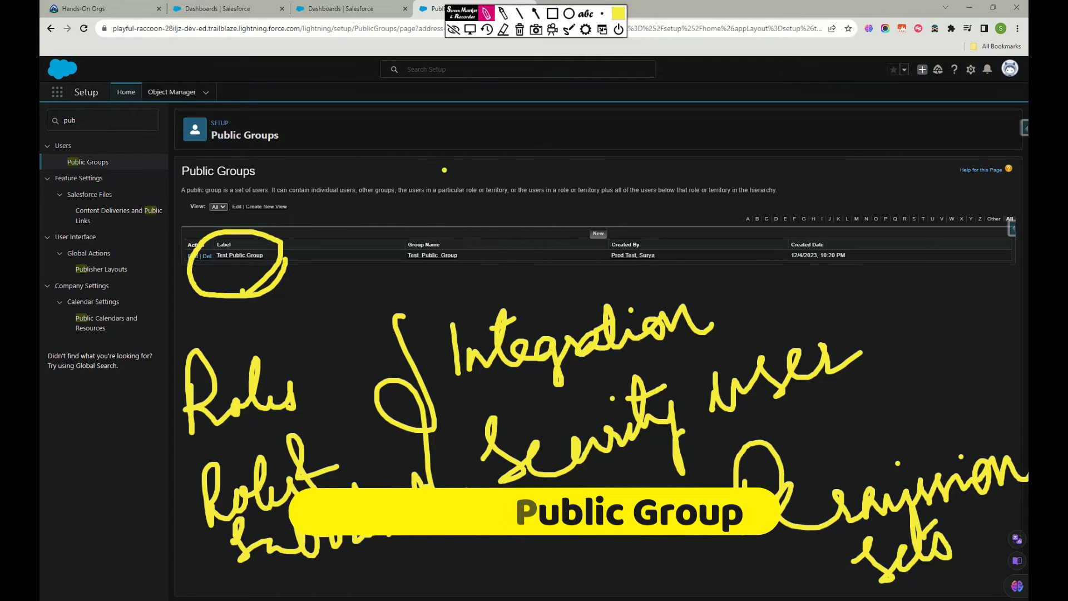
Encircle the role and user notes and the permission sets note separately, and clear all annotations.
mouse_move(309, 578)
left_mouse_down()
mouse_move(698, 434)
mouse_move(860, 301)
mouse_move(281, 279)
mouse_move(139, 429)
mouse_move(356, 570)
mouse_move(414, 556)
left_mouse_up()
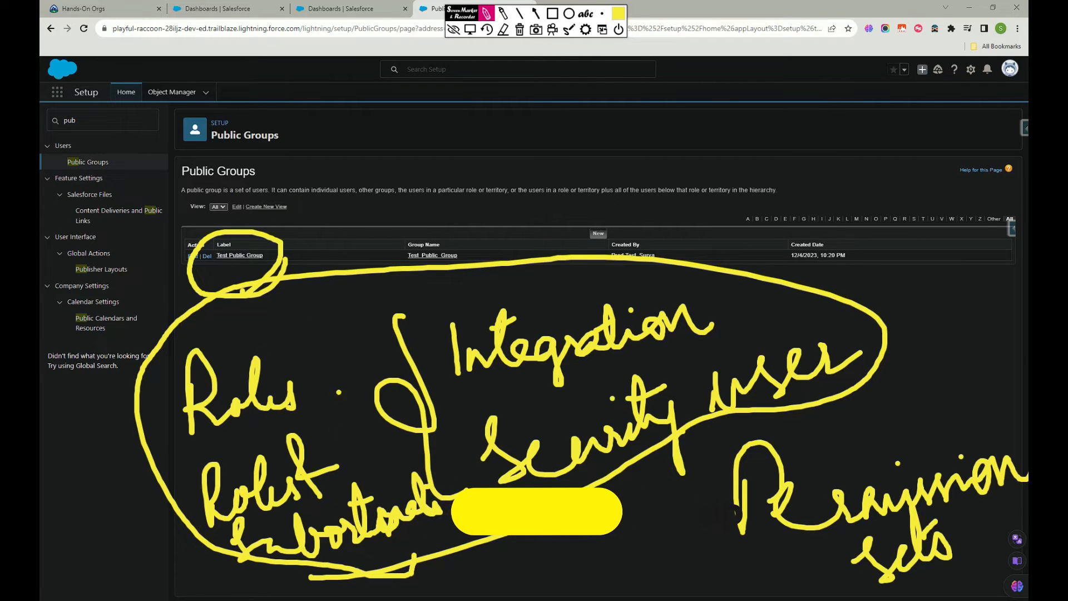
mouse_move(915, 406)
left_mouse_down()
mouse_move(701, 503)
mouse_move(768, 599)
mouse_move(1024, 406)
mouse_move(857, 420)
left_mouse_up()
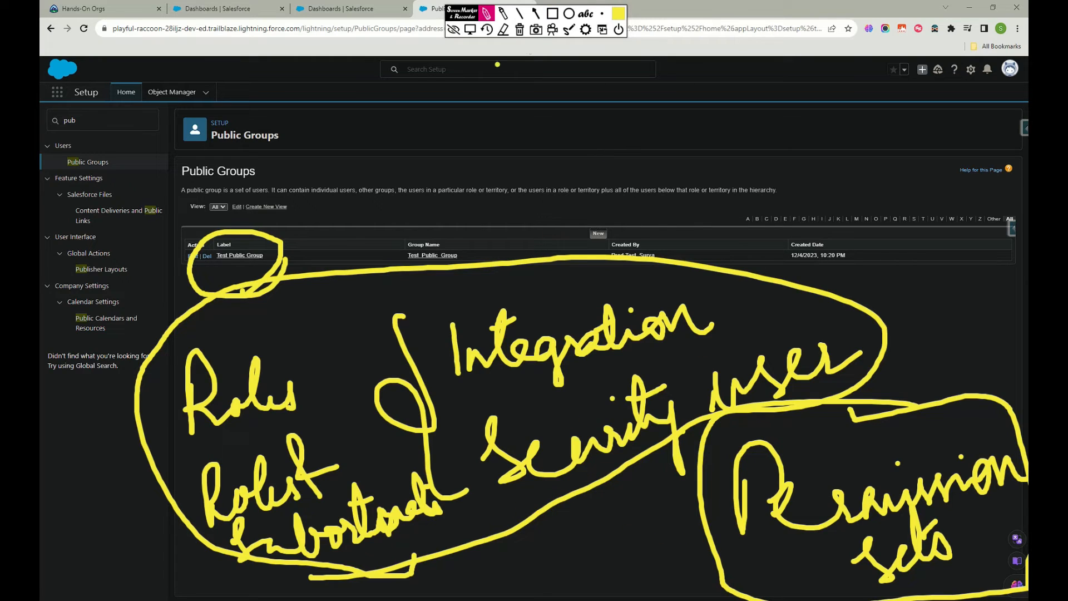
left_click(519, 30)
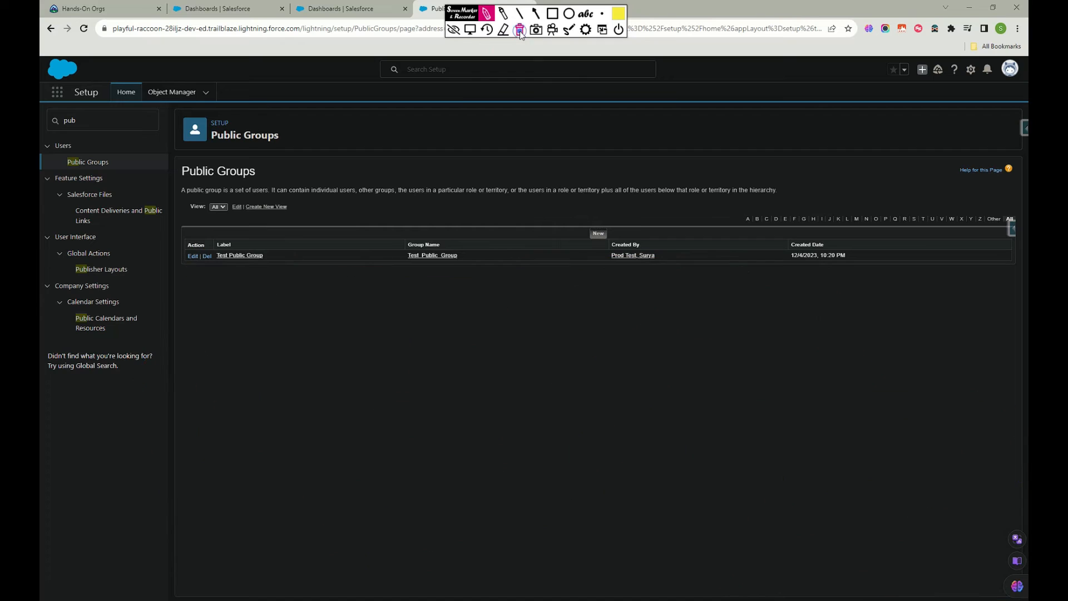
left_click(454, 30)
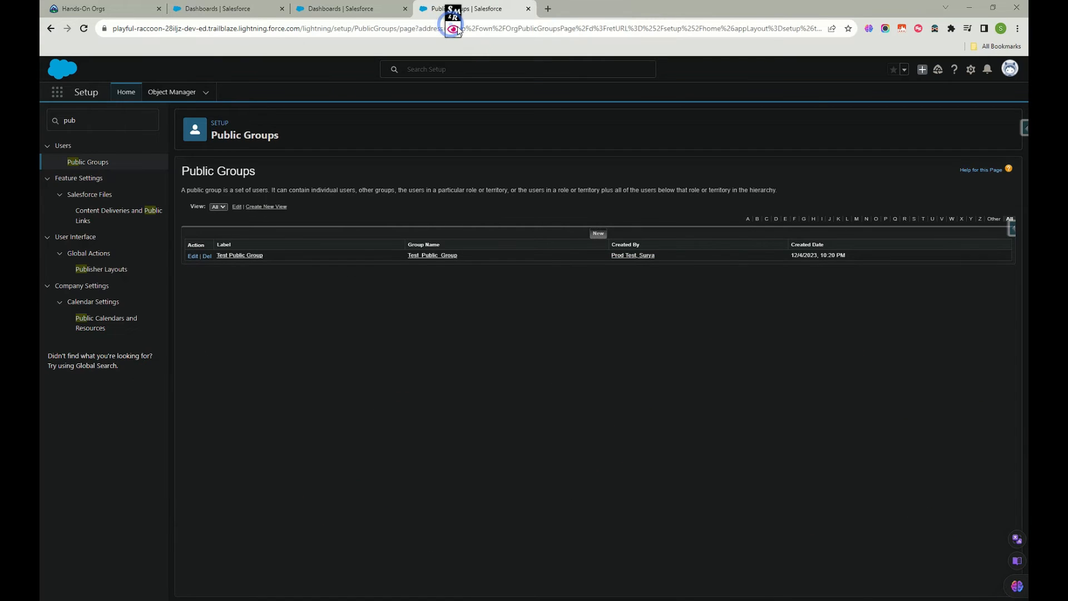
Return to the Dashboards browser tab, reload it and open sharing for the Salesforce Adoption Dashboards folder.
left_click(345, 8)
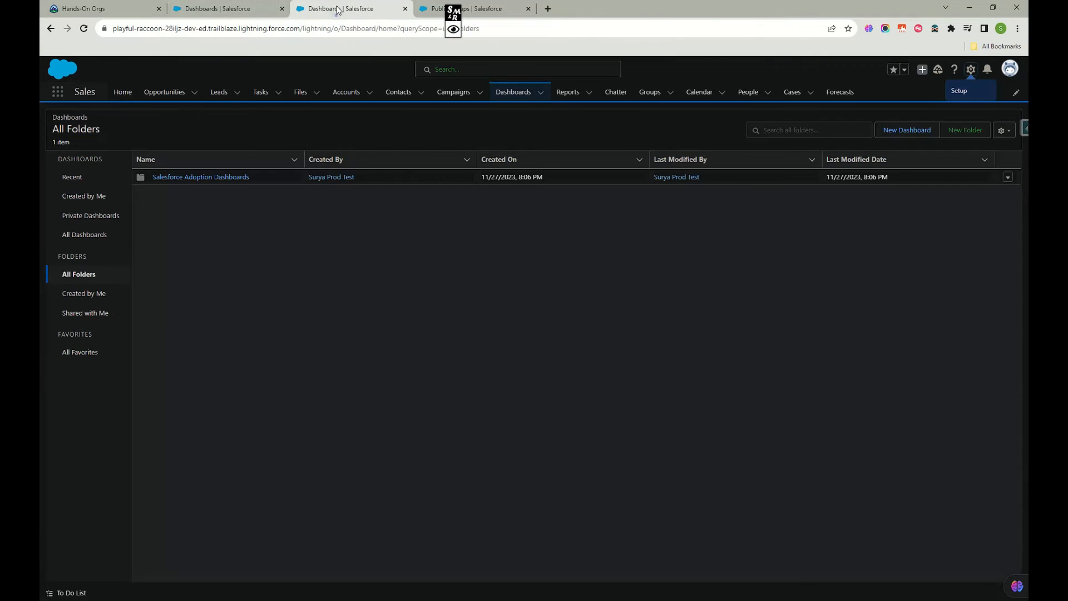
left_click(83, 28)
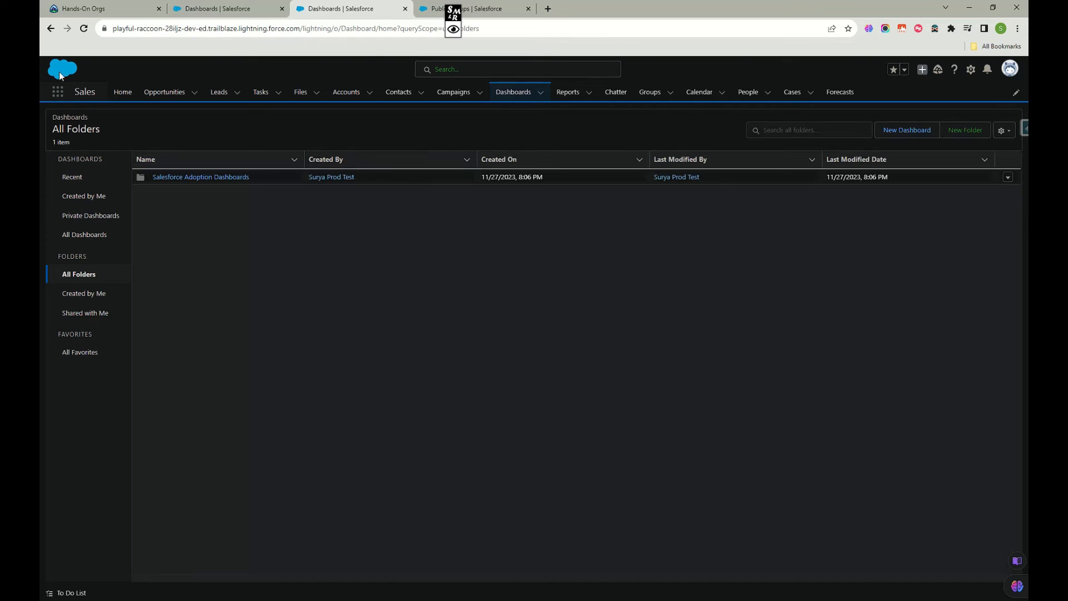
left_click(1007, 177)
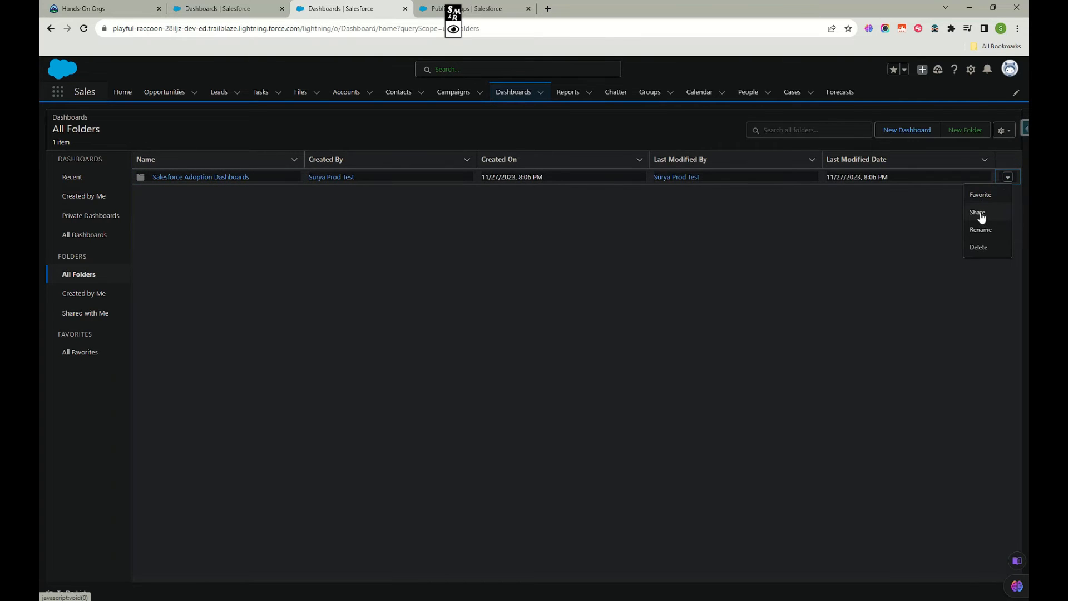
left_click(979, 215)
Set Share With to Public Groups and list the group names available for sharing.
left_click(512, 258)
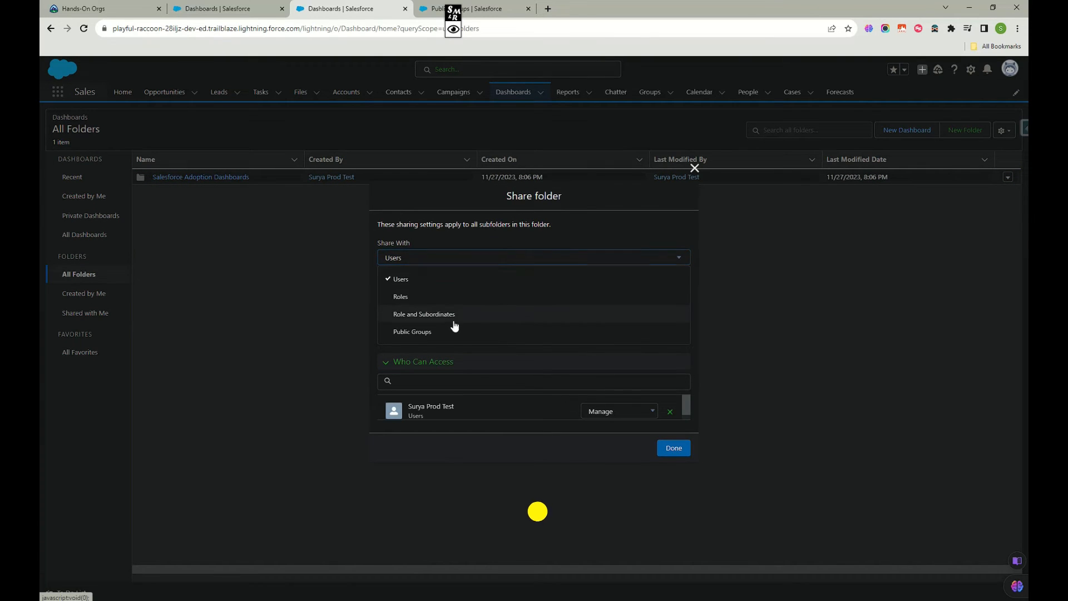
left_click(425, 333)
left_click(458, 291)
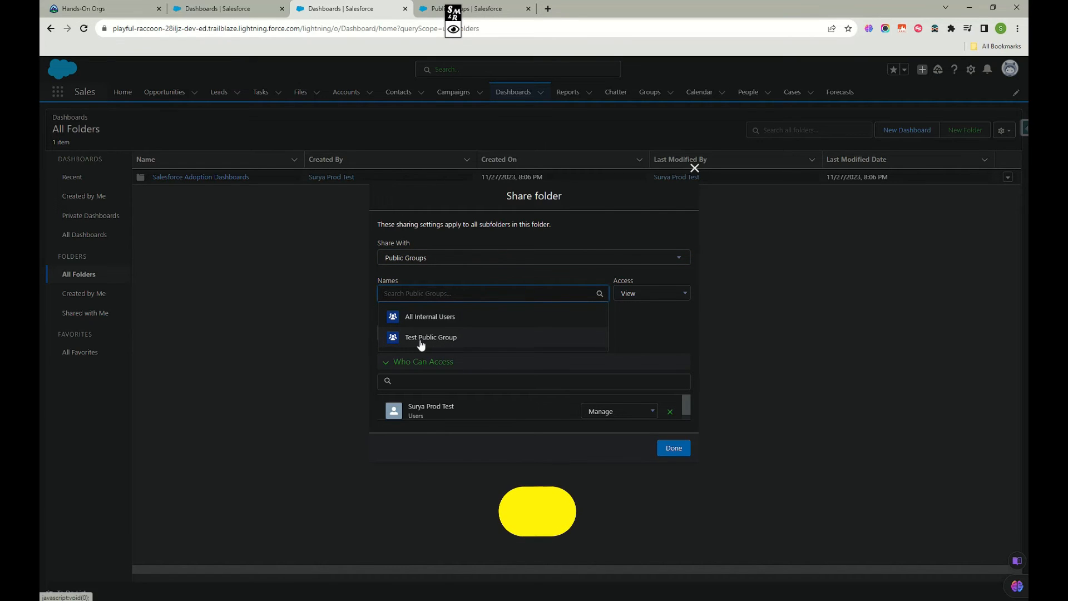
Circle Test Public Group among the available names with the yellow pen and draw an arrow pointing to it.
mouse_move(507, 22)
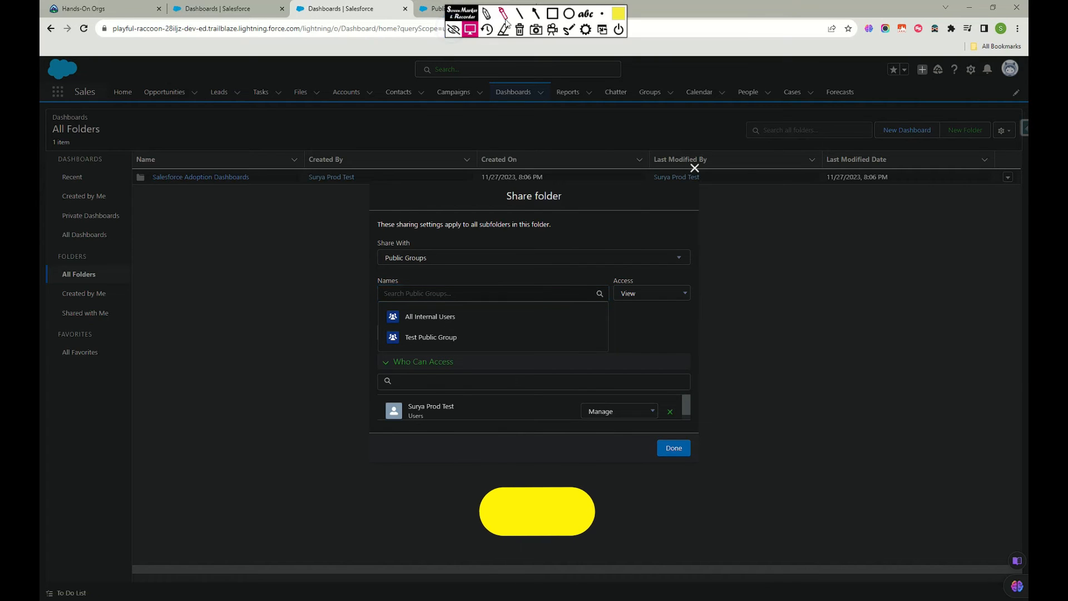
left_click(486, 14)
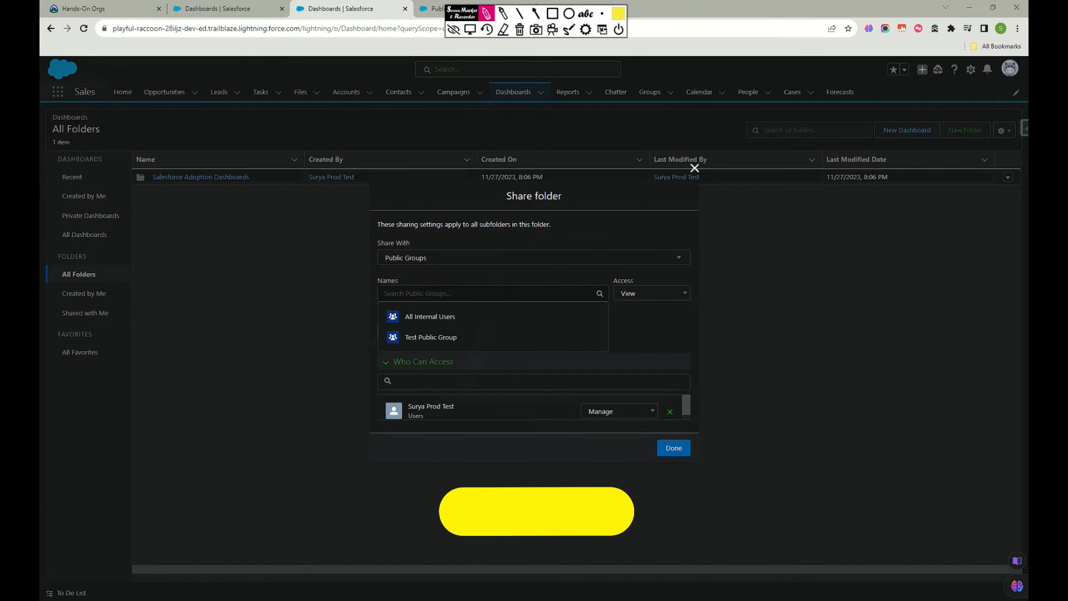
mouse_move(490, 333)
left_mouse_down()
mouse_move(389, 335)
mouse_move(426, 365)
mouse_move(489, 339)
left_mouse_up()
mouse_move(678, 336)
left_mouse_down()
mouse_move(529, 337)
mouse_move(539, 332)
mouse_move(559, 356)
left_mouse_up()
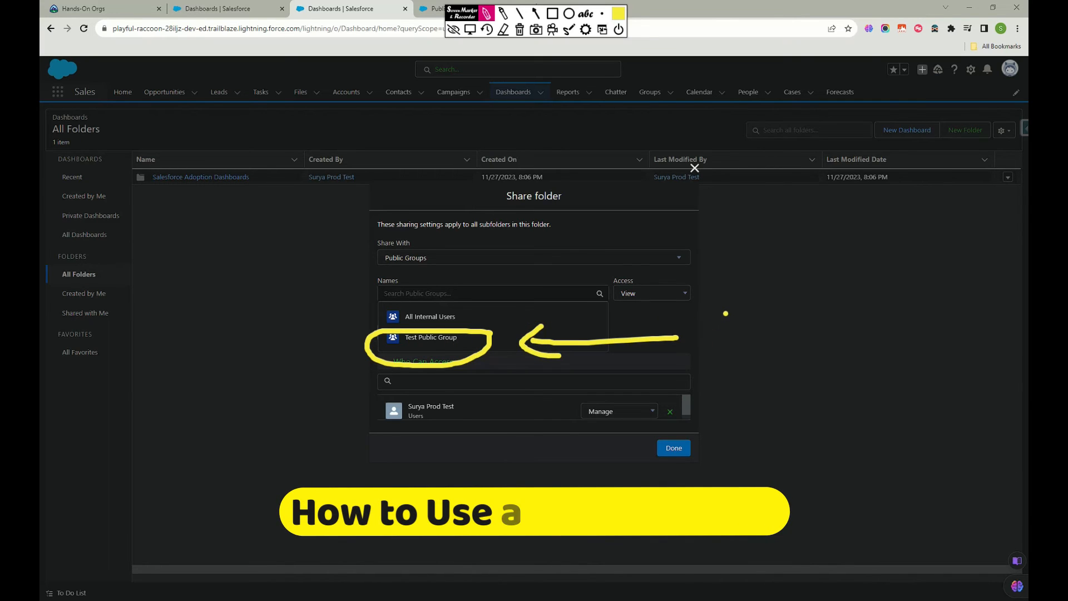
Handwrite "integration", "Security" and "Folder" beside the Share folder dialog, with an arrow at the folder note.
mouse_move(732, 306)
left_mouse_down()
mouse_move(800, 255)
mouse_move(796, 289)
left_mouse_up()
mouse_move(807, 294)
left_mouse_down()
mouse_move(848, 273)
mouse_move(860, 321)
left_mouse_up()
mouse_move(776, 278)
left_mouse_down()
mouse_move(802, 265)
mouse_move(888, 261)
mouse_move(982, 237)
left_mouse_up()
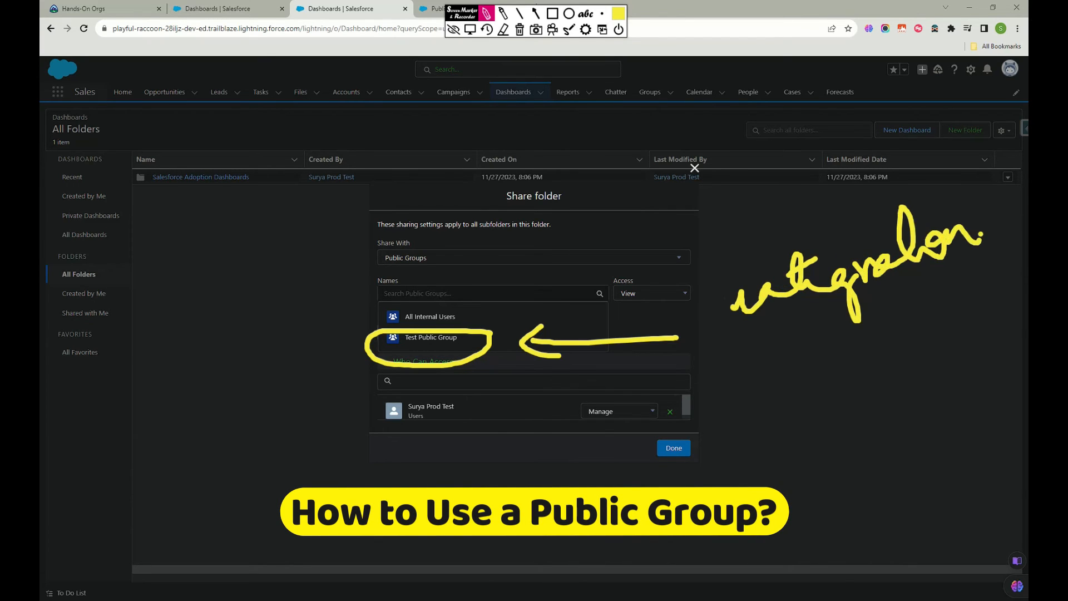
left_click(723, 264)
mouse_move(761, 353)
left_mouse_down()
mouse_move(770, 410)
mouse_move(948, 339)
mouse_move(961, 362)
left_mouse_up()
mouse_move(716, 528)
left_mouse_down()
mouse_move(720, 553)
mouse_move(862, 501)
left_mouse_up()
mouse_move(645, 535)
left_mouse_down()
mouse_move(612, 565)
mouse_move(636, 556)
left_mouse_up()
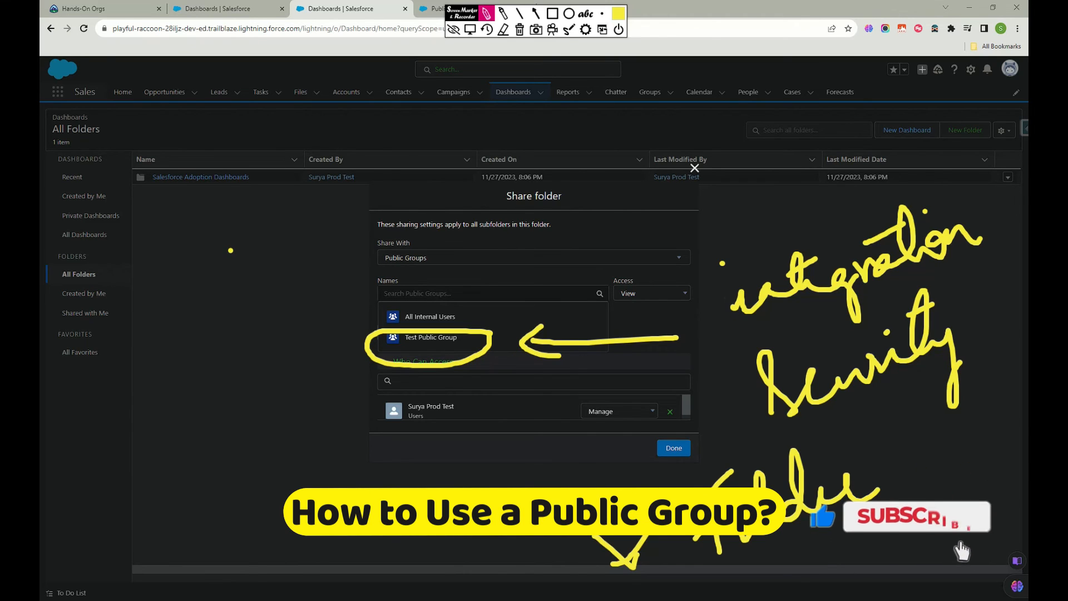
Circle the Salesforce Adoption Dashboards folder with the yellow pen and underline Test Public Group in the names list.
mouse_move(223, 134)
left_mouse_down()
mouse_move(209, 205)
mouse_move(186, 192)
left_mouse_up()
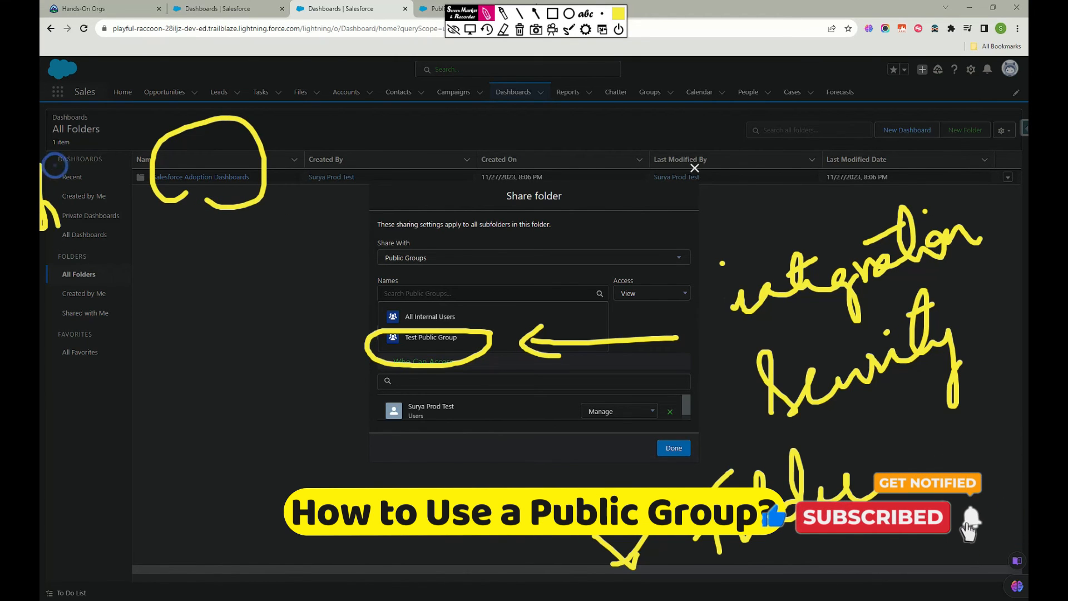
left_click_drag(43, 189, 52, 281)
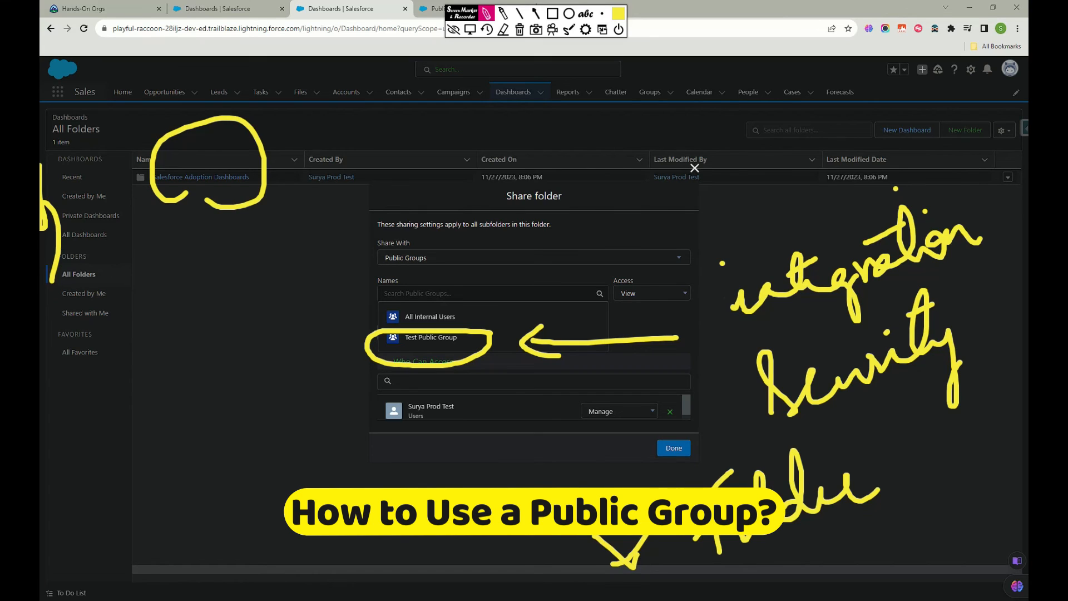
left_click_drag(414, 352, 413, 353)
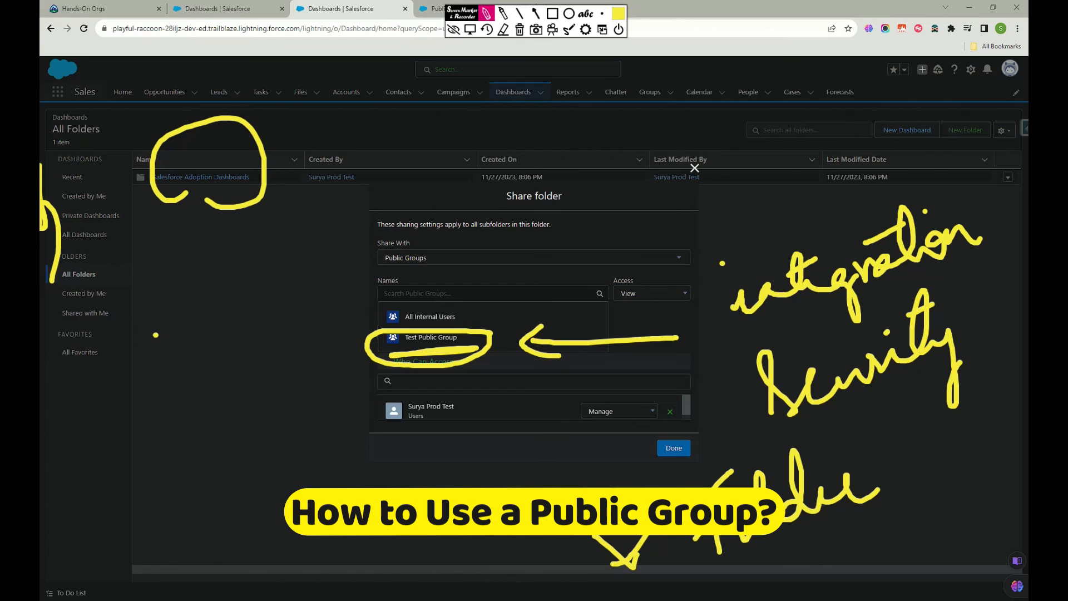
Handwrite "profits", "user", "Roles" and "Roles & Sub" with the yellow pen around the Share folder dialog.
mouse_move(153, 387)
left_mouse_down()
mouse_move(192, 397)
mouse_move(253, 390)
mouse_move(276, 372)
mouse_move(309, 300)
left_mouse_up()
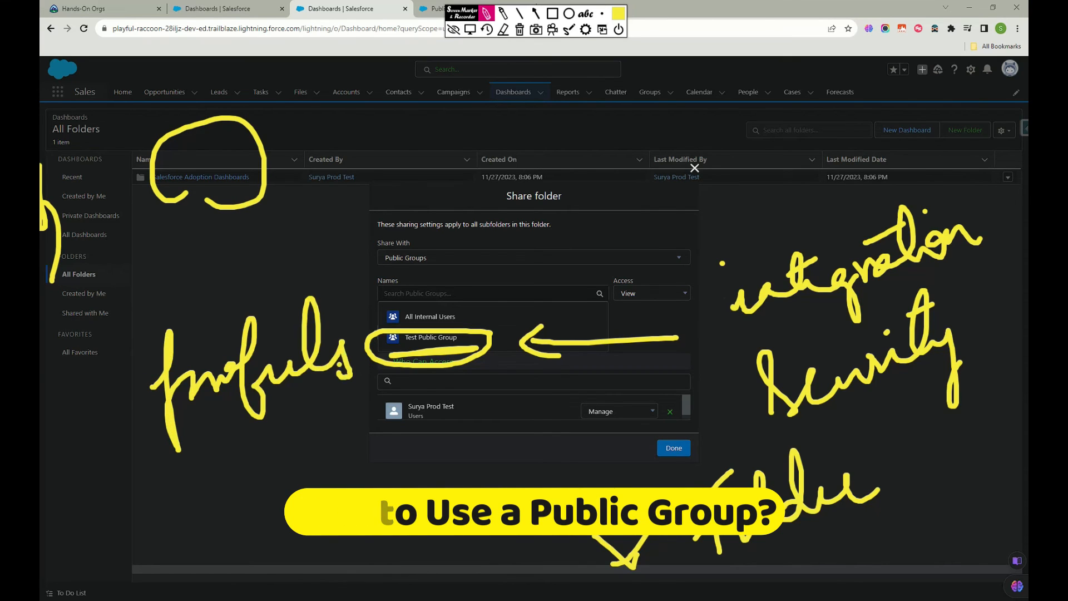
left_click_drag(281, 344, 316, 332)
mouse_move(271, 525)
left_mouse_down()
mouse_move(311, 490)
mouse_move(415, 475)
left_mouse_up()
mouse_move(328, 534)
left_mouse_down()
mouse_move(330, 555)
mouse_move(356, 534)
mouse_move(367, 556)
mouse_move(483, 538)
left_mouse_up()
mouse_move(469, 489)
left_mouse_down()
mouse_move(490, 470)
mouse_move(529, 484)
mouse_move(590, 479)
left_mouse_up()
mouse_move(579, 420)
left_mouse_down()
mouse_move(620, 476)
mouse_move(621, 440)
left_mouse_up()
mouse_move(649, 393)
left_mouse_down()
mouse_move(634, 446)
mouse_move(682, 423)
left_mouse_up()
left_click_drag(662, 409, 695, 406)
Handwrite "public" above the Share folder dialog, and clear all the pen annotations from the screen.
mouse_move(410, 123)
left_mouse_down()
mouse_move(411, 184)
mouse_move(447, 200)
left_mouse_up()
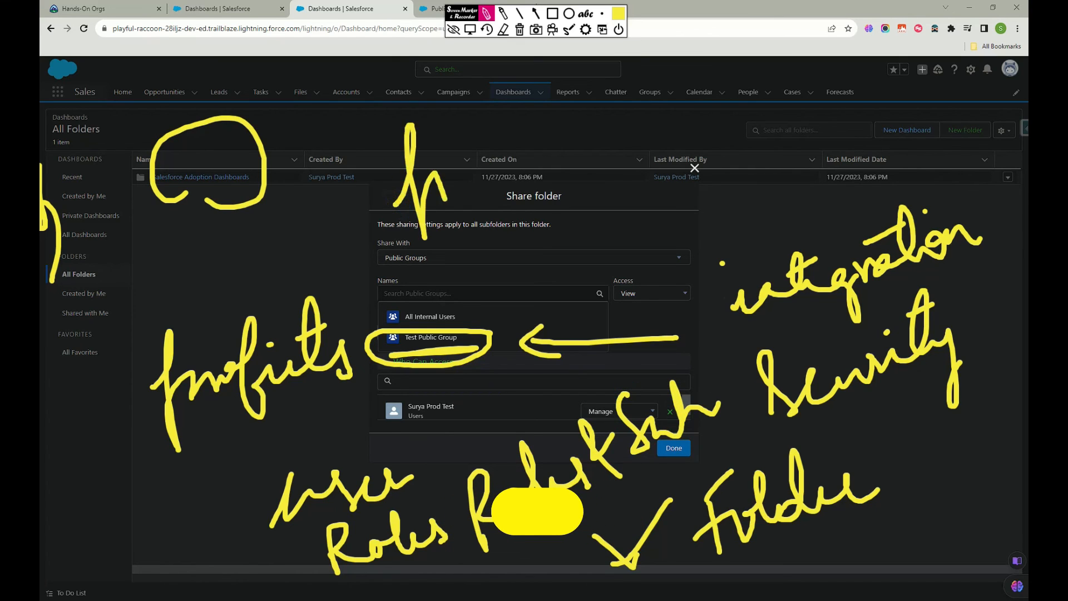
mouse_move(485, 134)
left_mouse_down()
mouse_move(535, 167)
mouse_move(576, 163)
left_mouse_up()
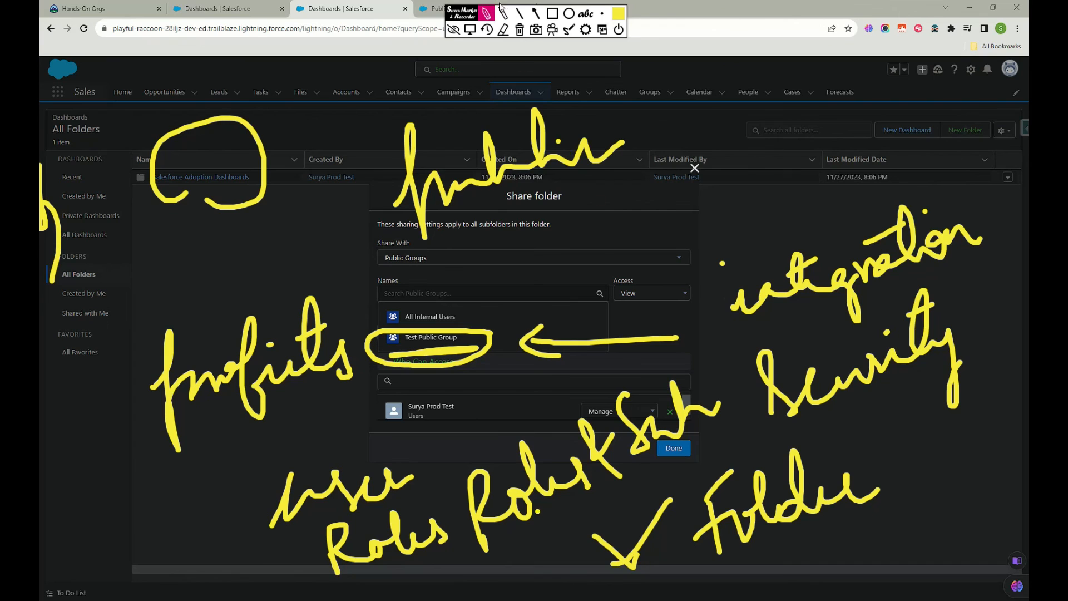
left_click(523, 31)
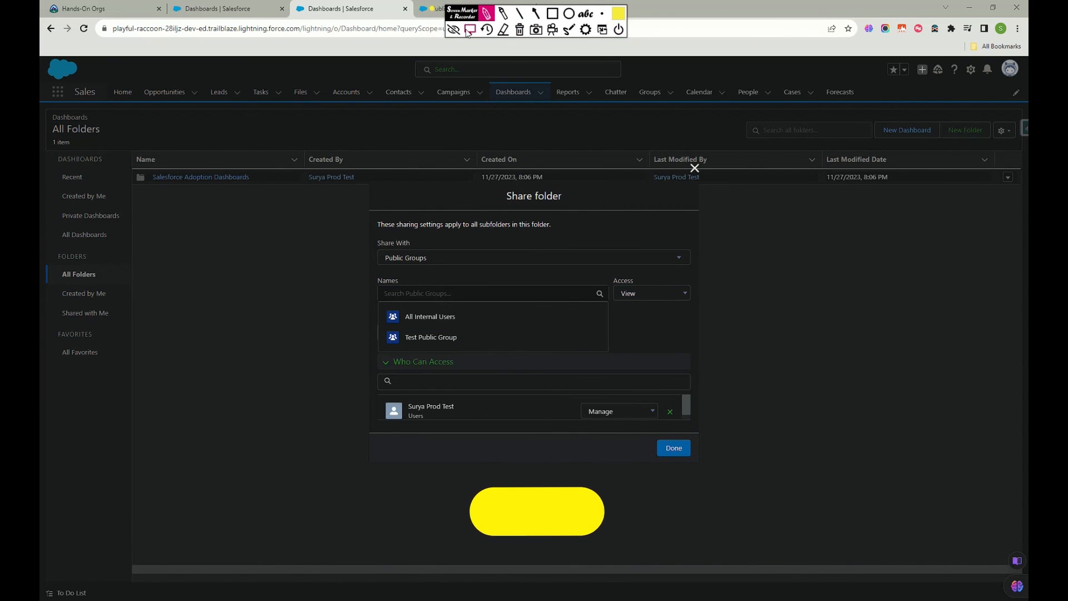
Switch to the Public Groups Setup browser tab, open Test Public Group for editing and return to the public groups list.
left_click(433, 11)
left_click(195, 254)
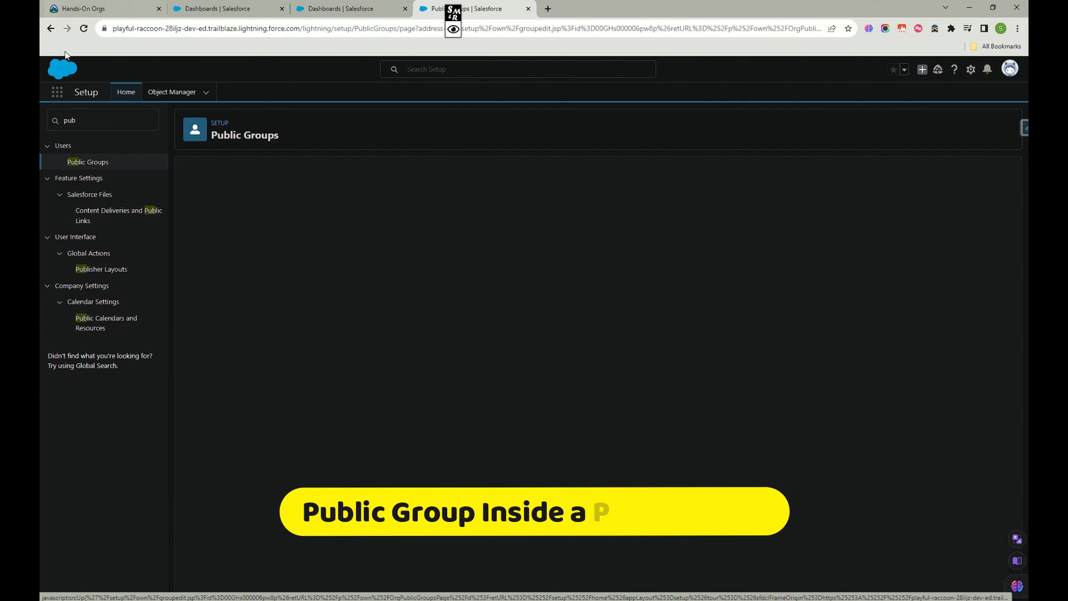
left_click(94, 163)
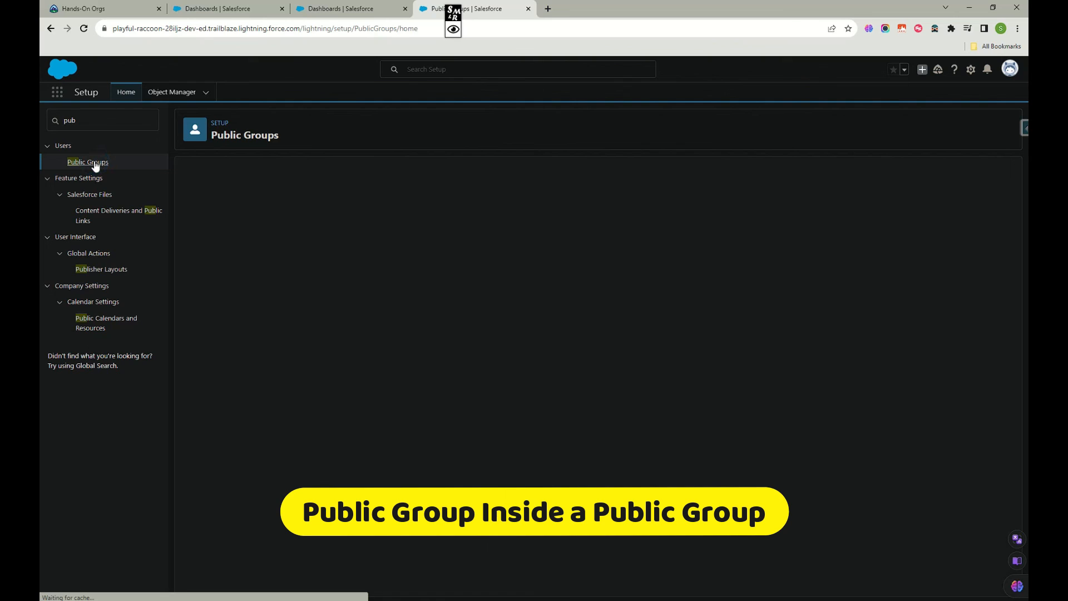
Start a new public group, add Test Public Group to its selected members and cancel without saving.
left_click(599, 234)
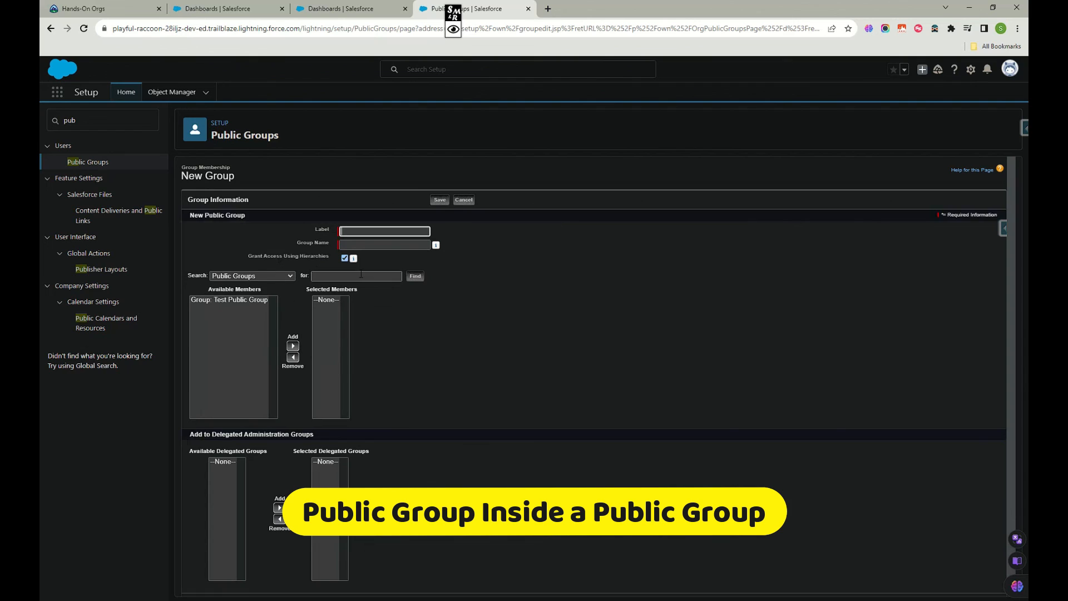
left_click(232, 300)
left_click(293, 346)
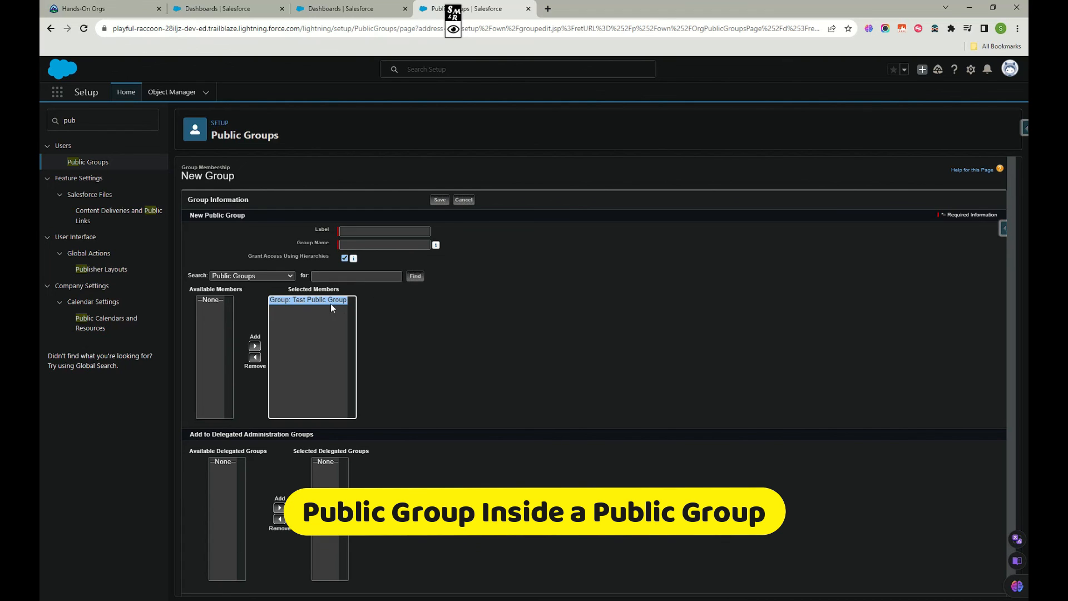
left_click(461, 202)
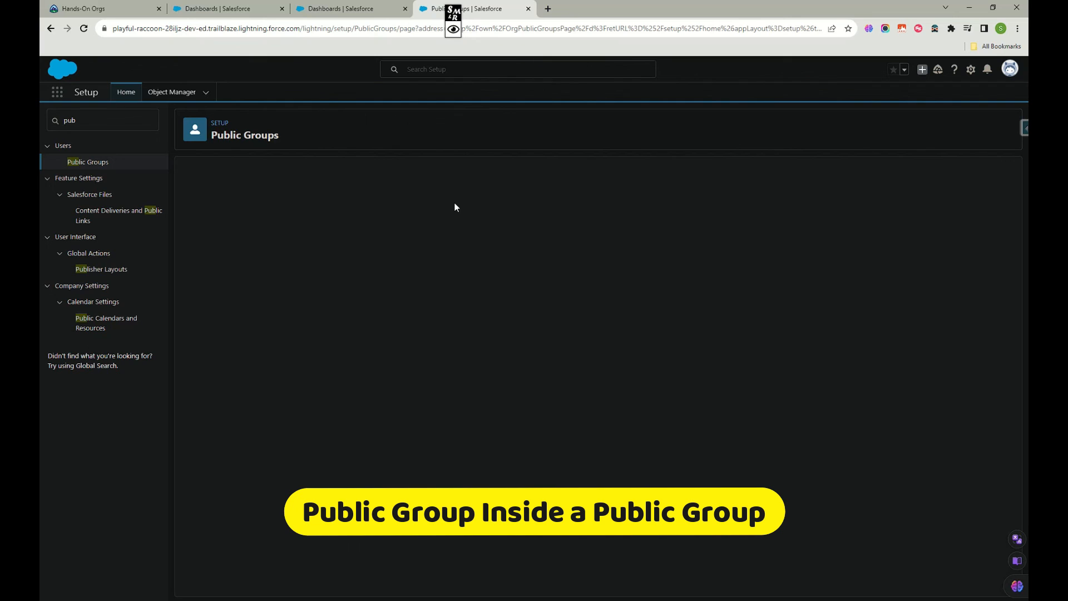